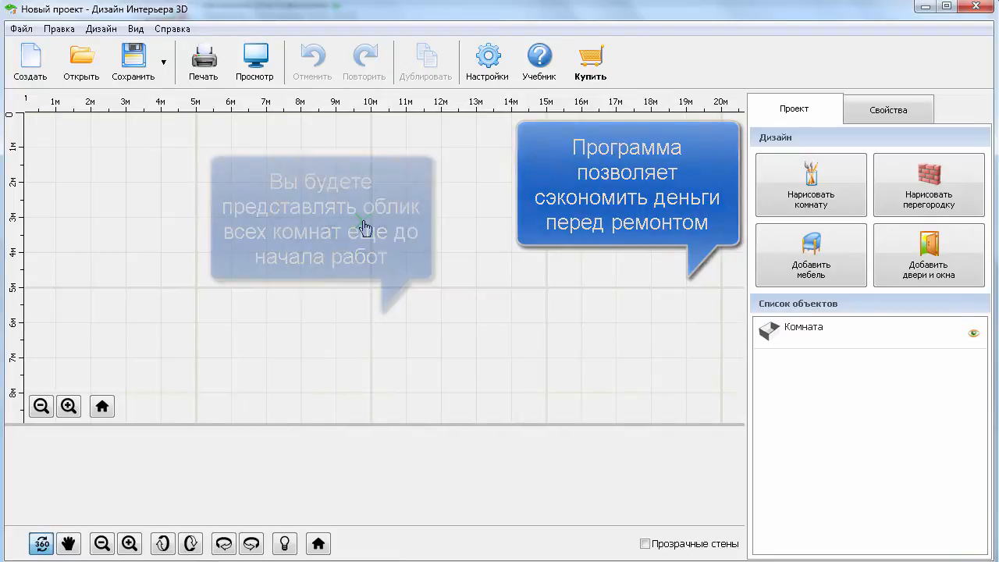
Draw a rectangular room about 418 × 514 cm near the upper-left corner of the floor plan.
left_click(54, 149)
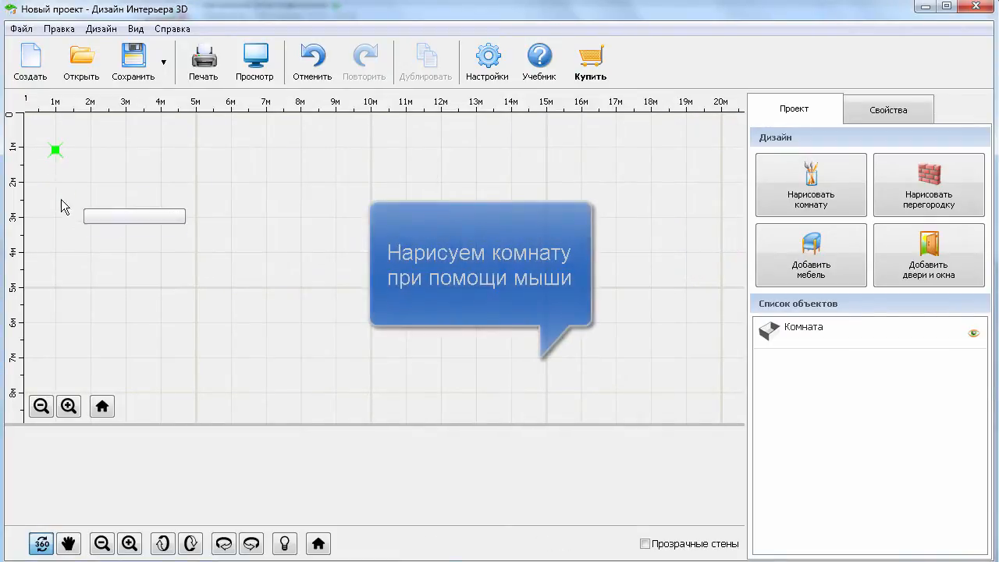
left_click(60, 325)
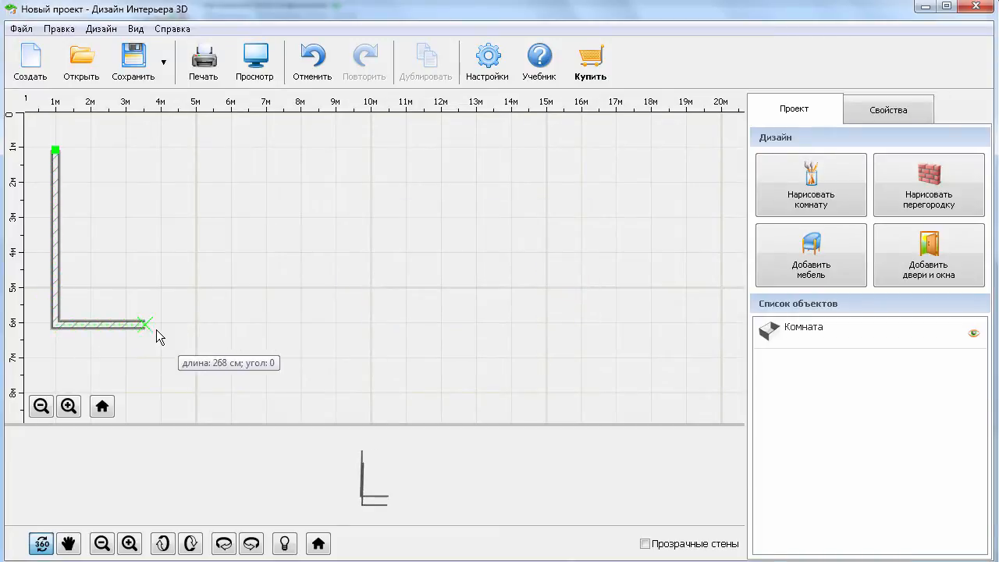
left_click(197, 323)
left_click(197, 150)
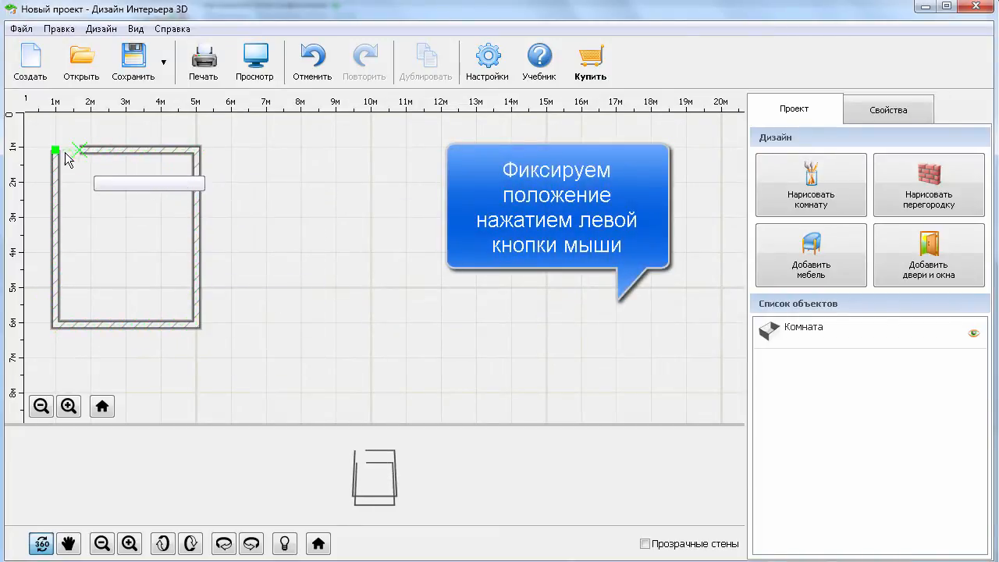
left_click(57, 151)
Draw a second room about 327 × 305 cm against the upper part of the first room's right wall.
left_click(811, 188)
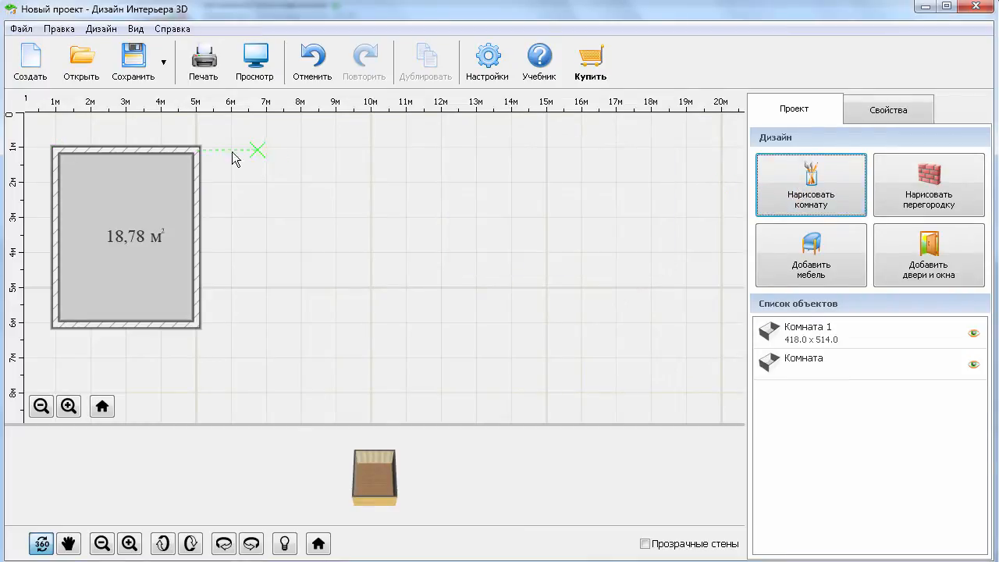
left_click(197, 148)
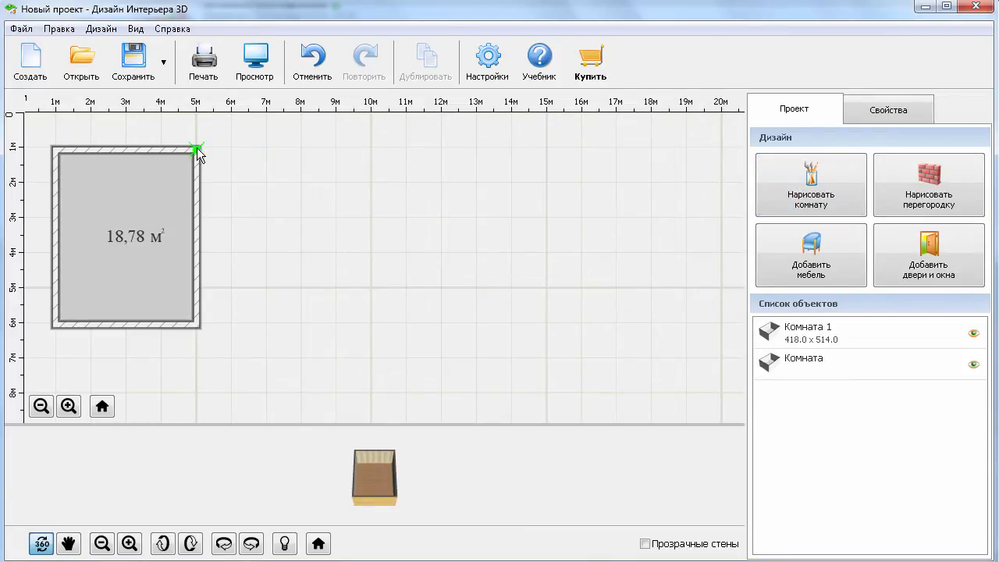
left_click(305, 149)
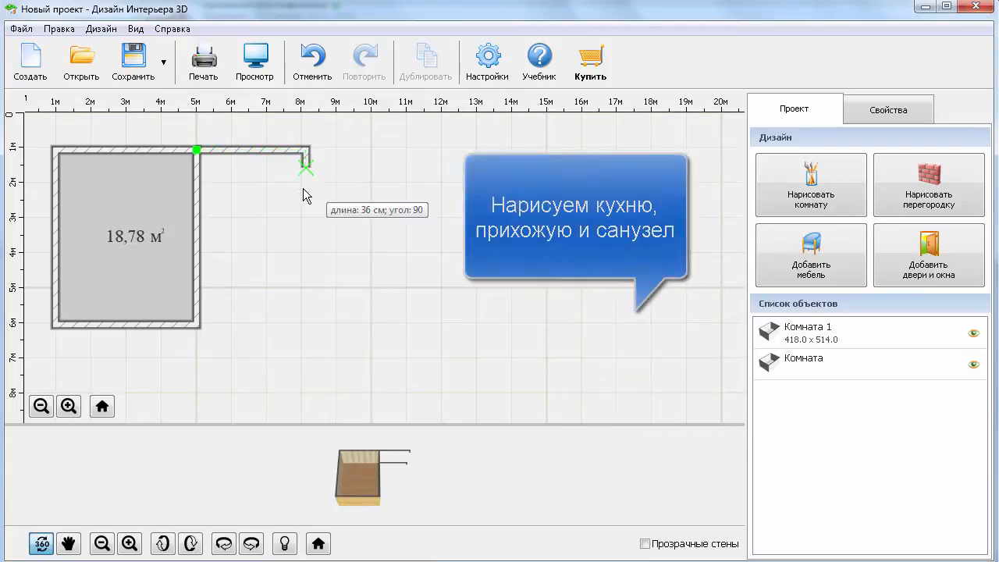
left_click(305, 251)
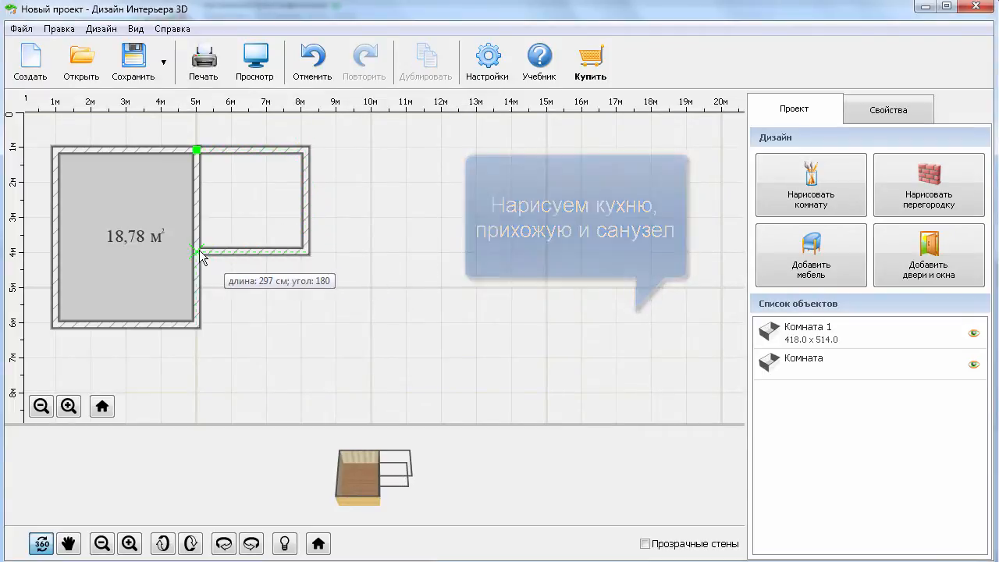
left_click(198, 250)
left_click(196, 150)
Draw a third room about 327 × 318 cm directly below the second room, against the first room's right wall.
left_click(827, 199)
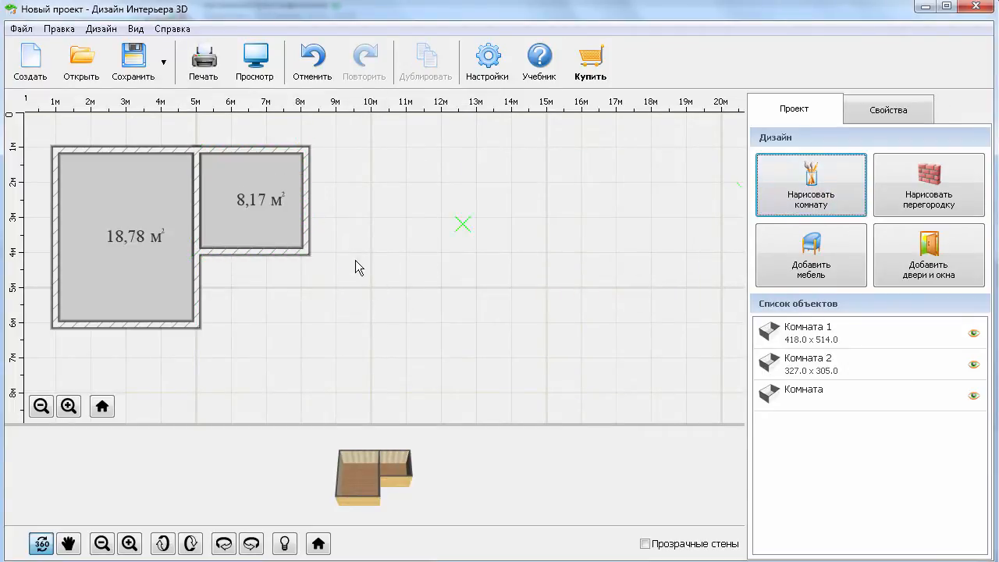
left_click(200, 253)
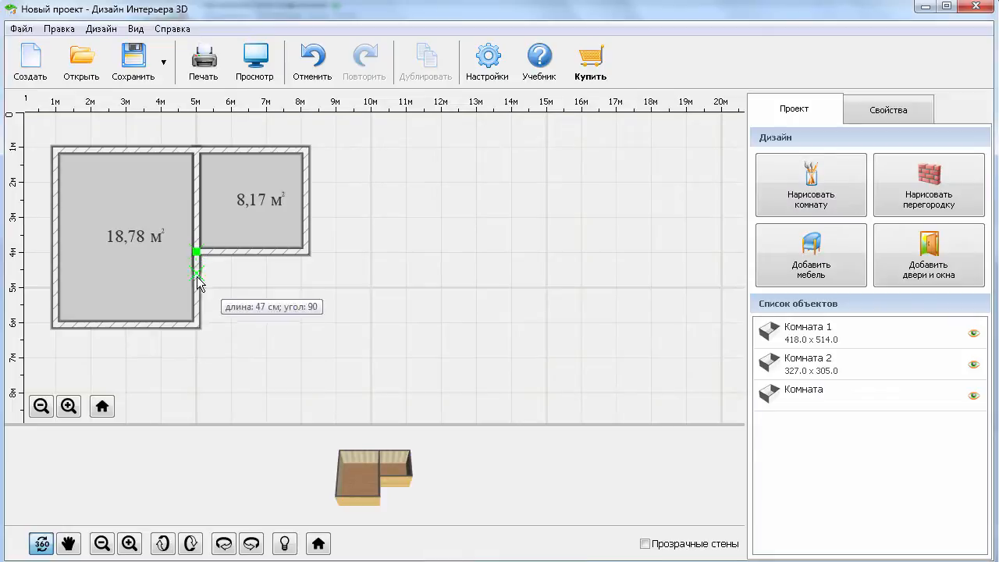
left_click(194, 357)
left_click(308, 359)
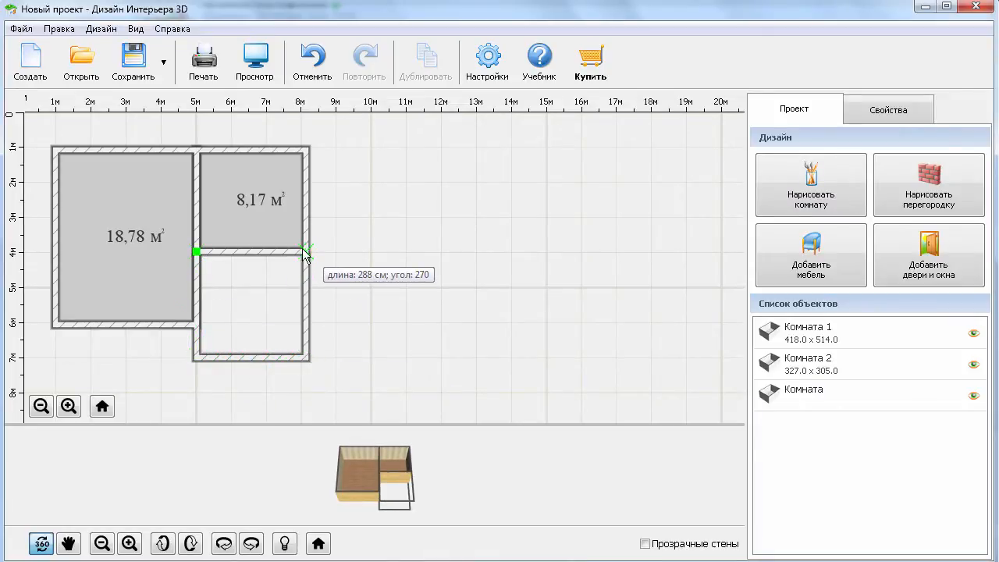
left_click(301, 252)
left_click(199, 250)
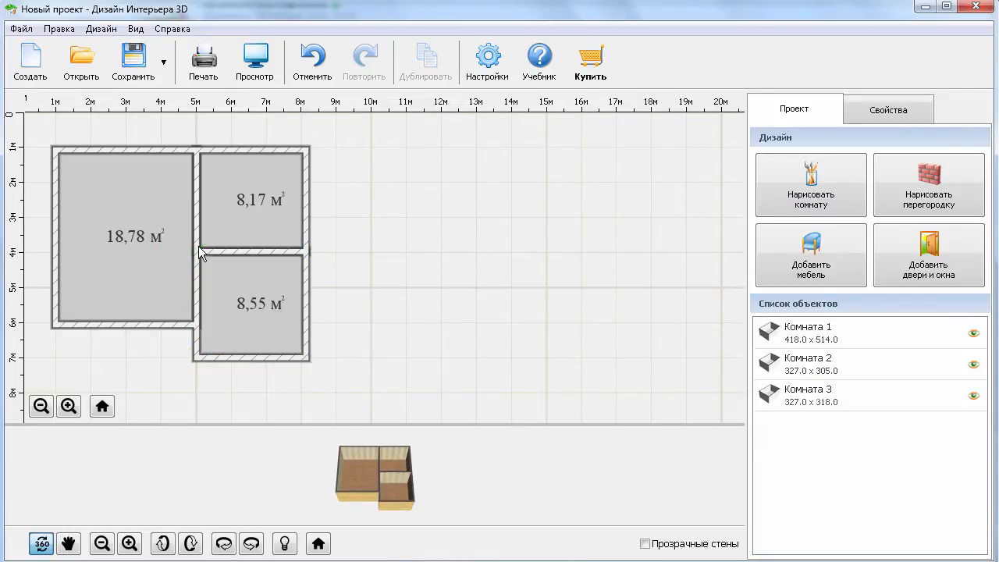
Draw a small bathroom about 202 × 184 cm inside the upper-right corner of the third room.
left_click(844, 198)
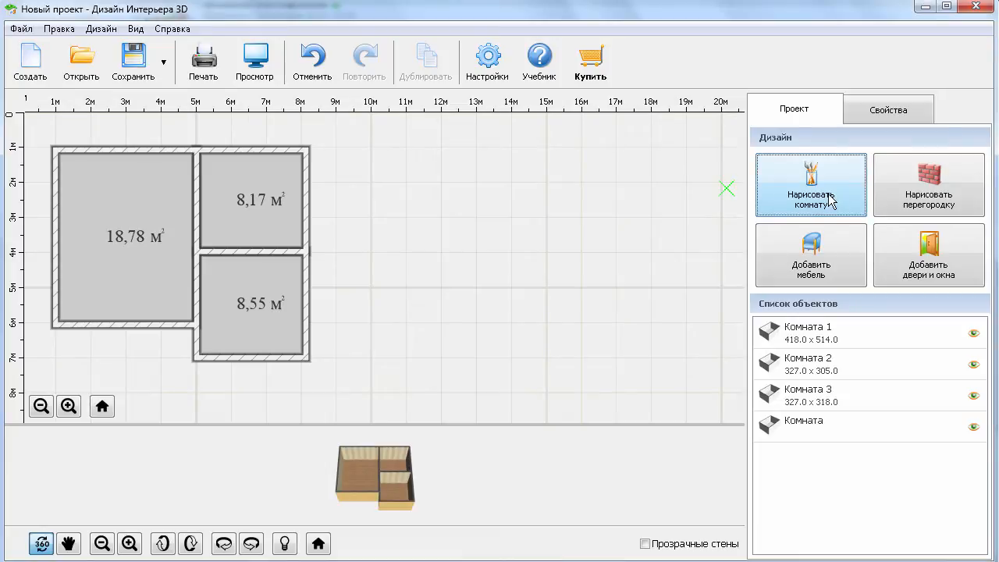
left_click(239, 252)
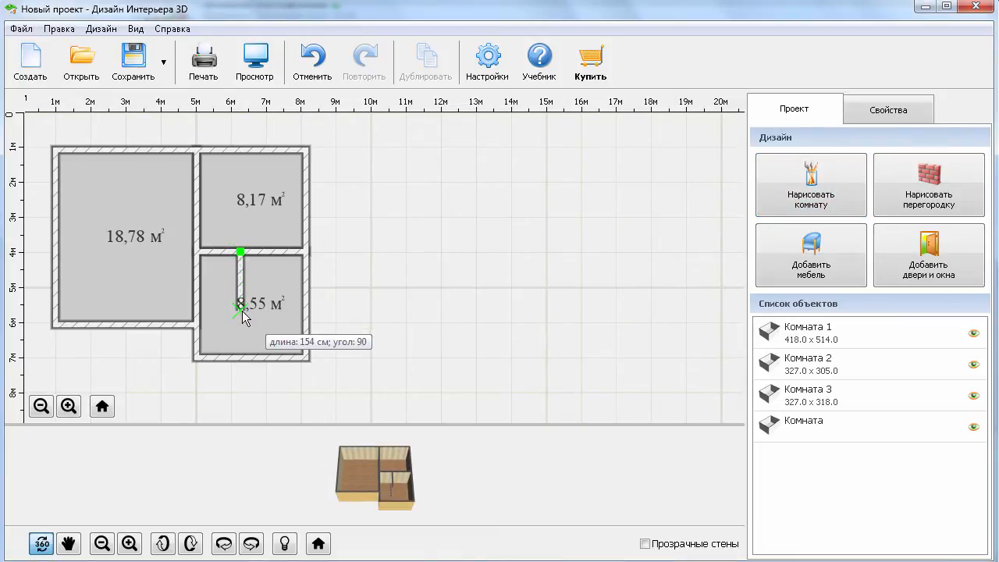
left_click(242, 311)
left_click(303, 309)
left_click(303, 254)
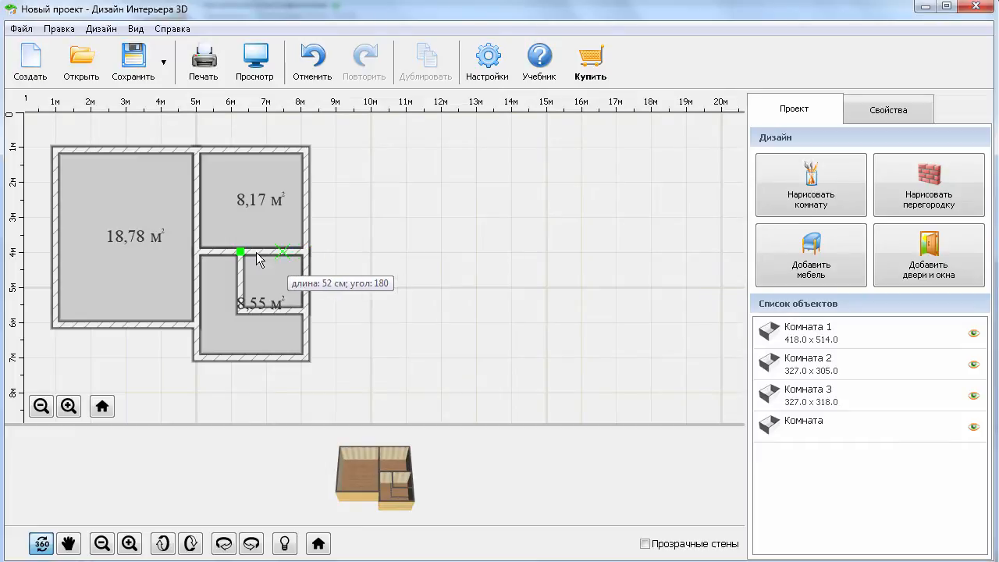
left_click(239, 251)
Place 600 x 2000 mm doors in the wall between the largest room and the hallway and in the bathroom's left wall.
left_click(914, 267)
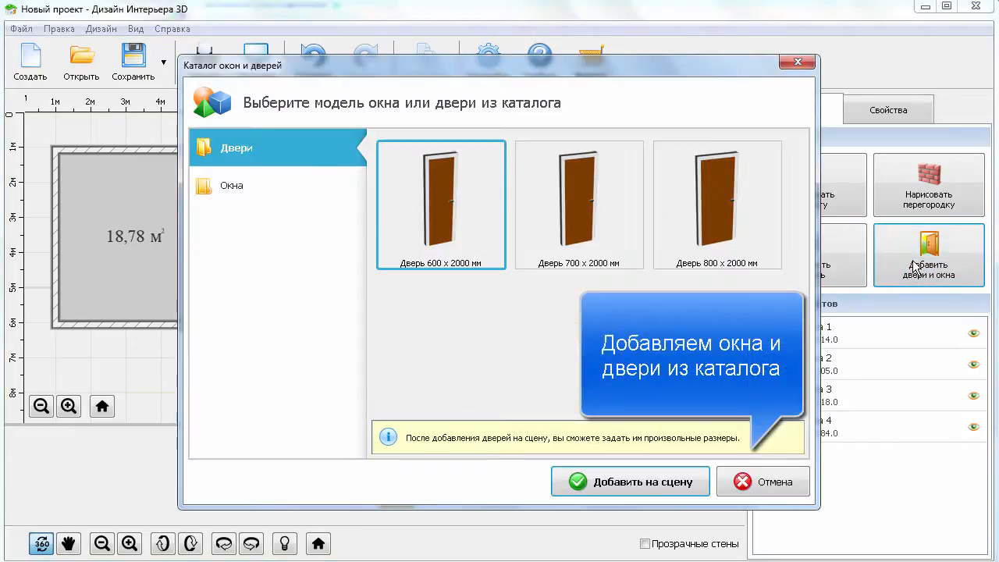
left_click(667, 482)
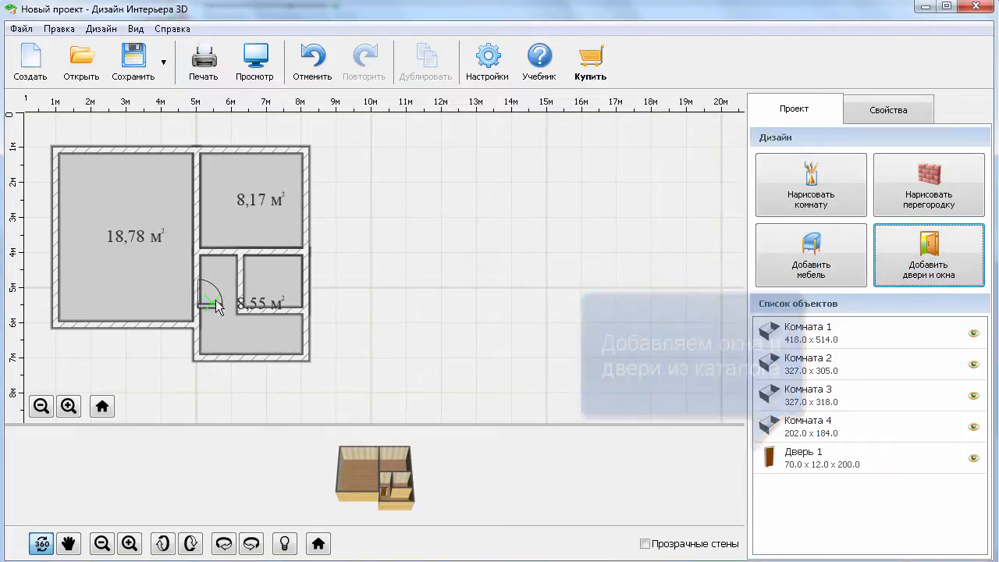
left_click(197, 291)
left_click(928, 269)
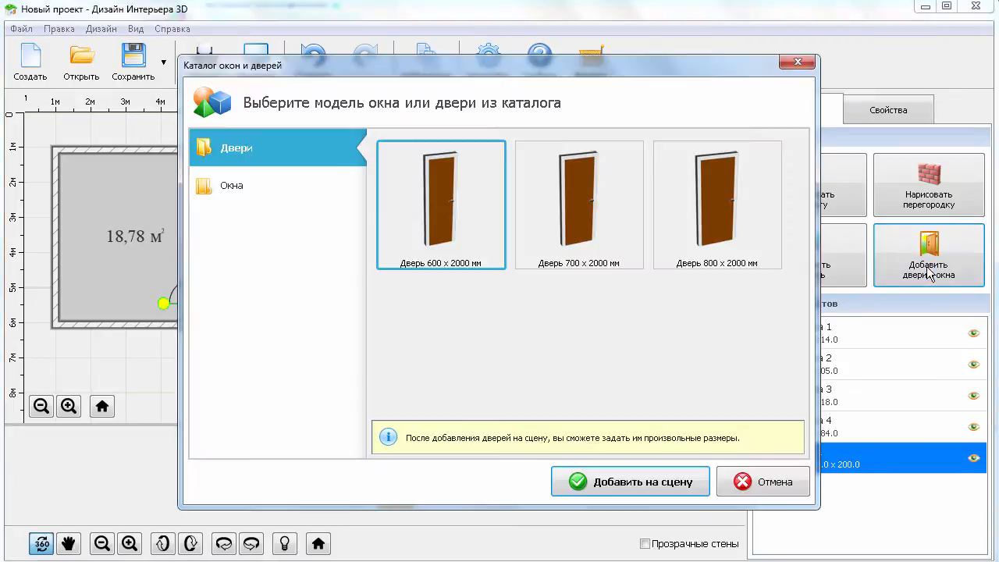
left_click(632, 483)
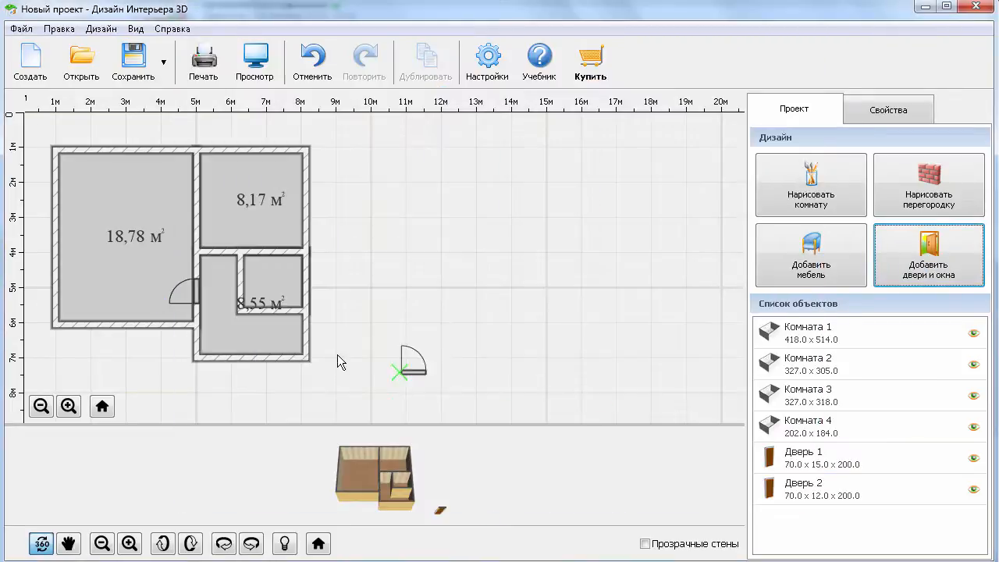
left_click(239, 287)
Place a 600 x 2000 mm door between the hallway and the room above it, and a 700 x 2000 mm door in the hallway's lower outer wall.
left_click(942, 276)
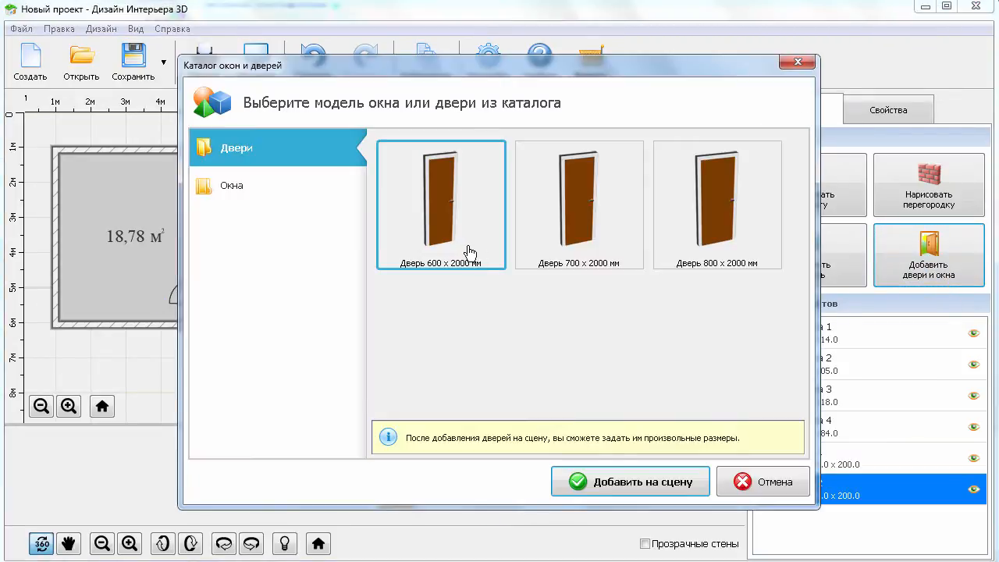
left_click(605, 482)
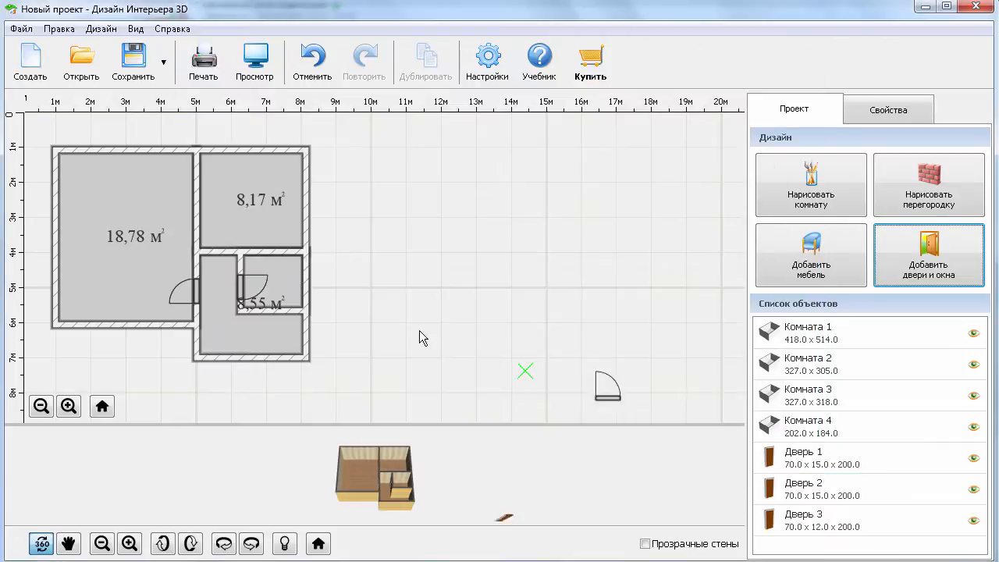
left_click(219, 249)
left_click(947, 245)
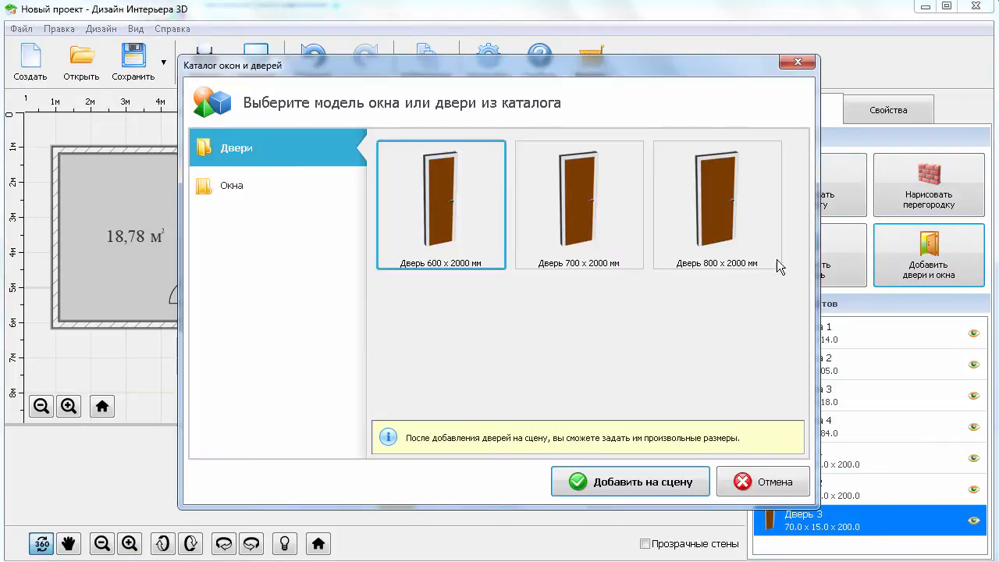
left_click(581, 251)
left_click(630, 481)
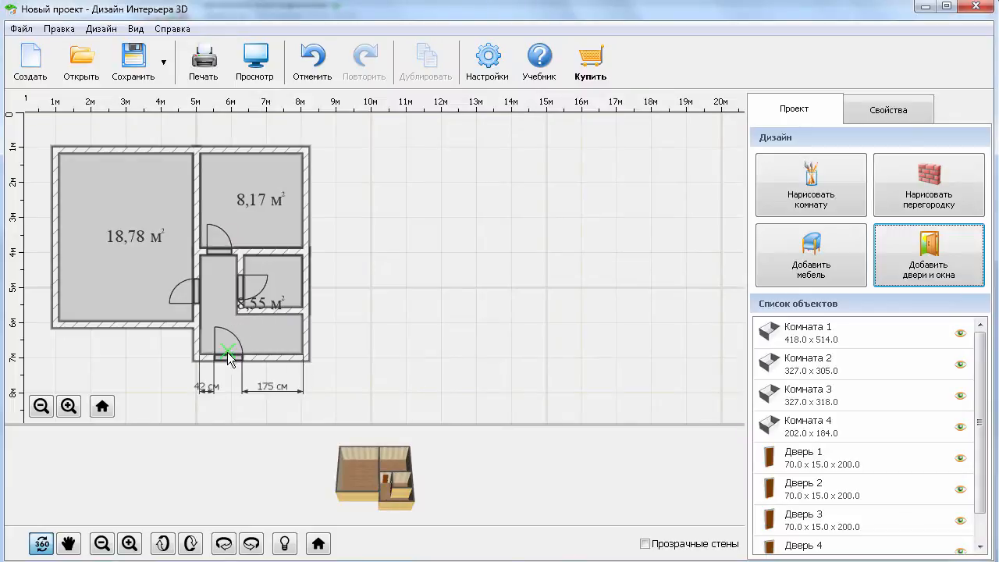
left_click(228, 355)
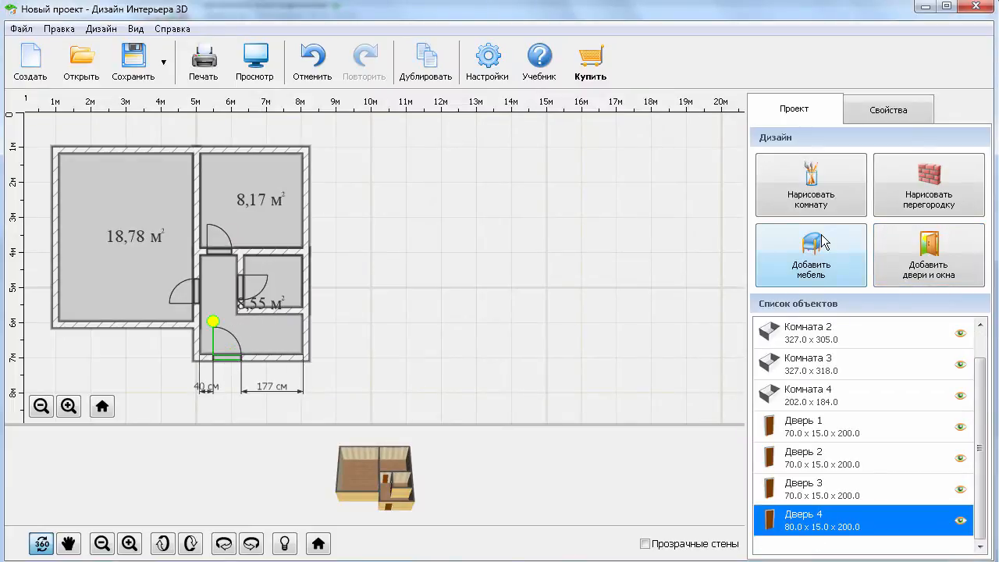
Place a 1700 x 1500 mm window in the middle of the largest room's upper wall.
left_click(902, 260)
left_click(226, 187)
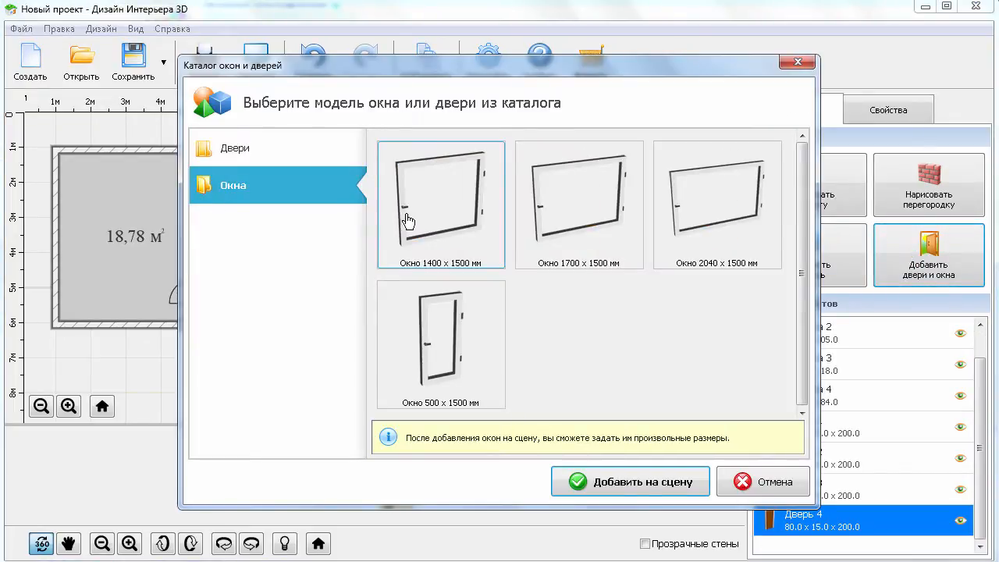
left_click(590, 245)
left_click(628, 482)
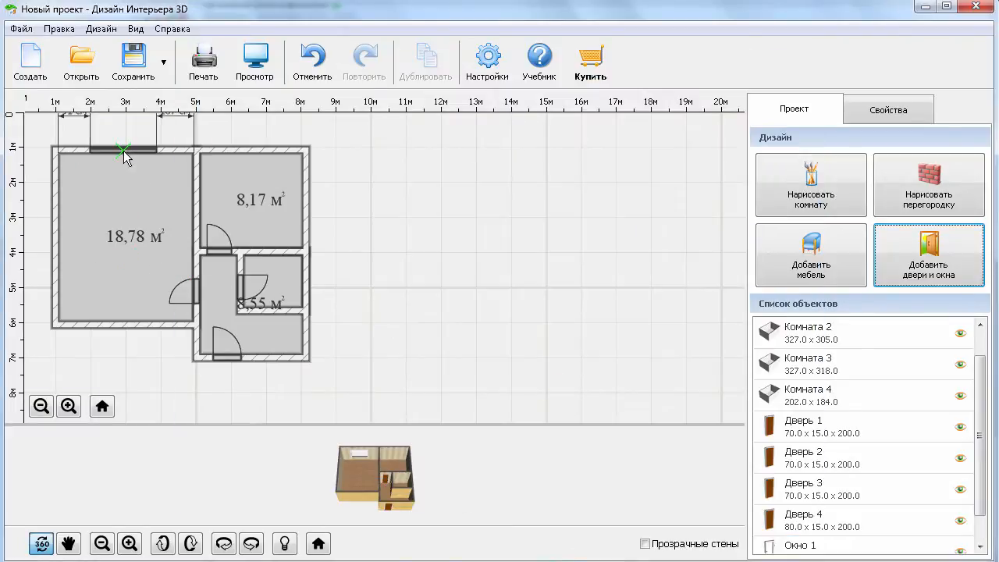
left_click(124, 151)
Place a 1400 x 1500 mm window in the middle of the upper-right room's upper wall.
left_click(906, 266)
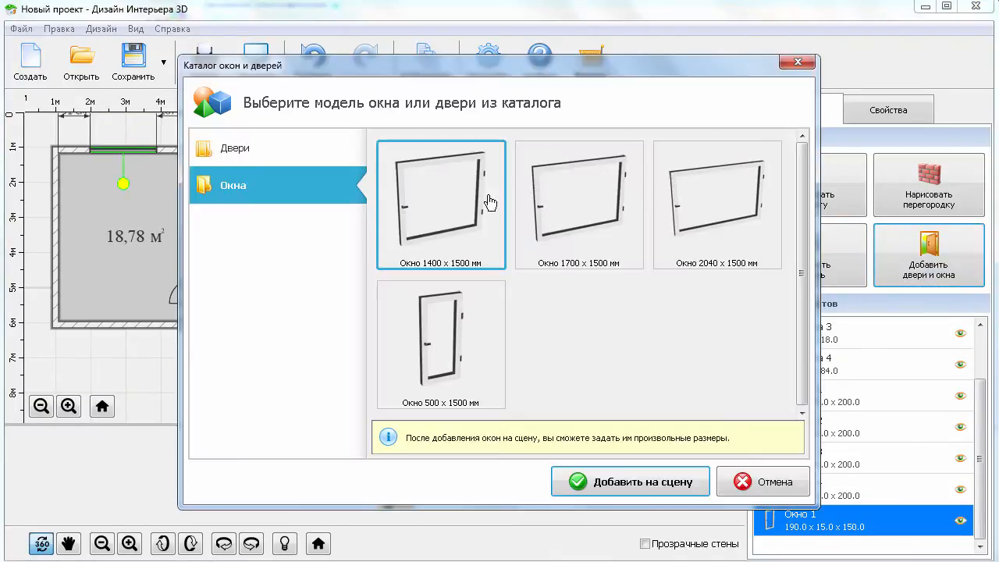
left_click(651, 478)
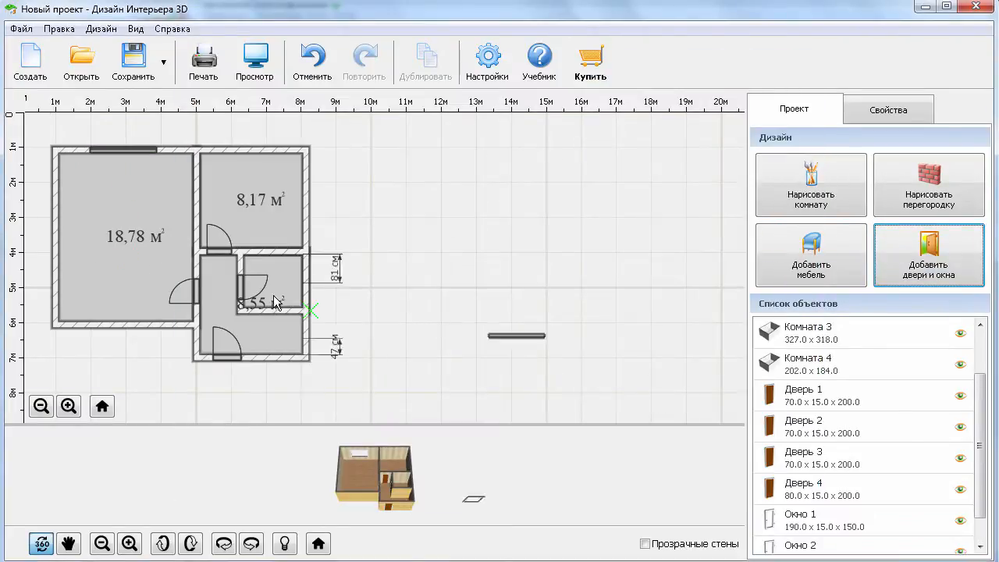
left_click(250, 154)
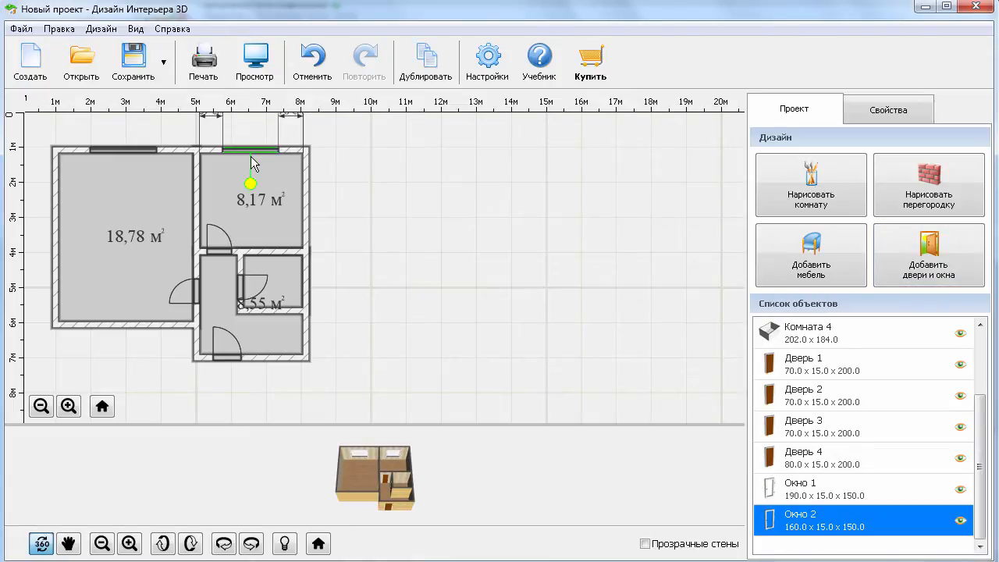
left_click(252, 163)
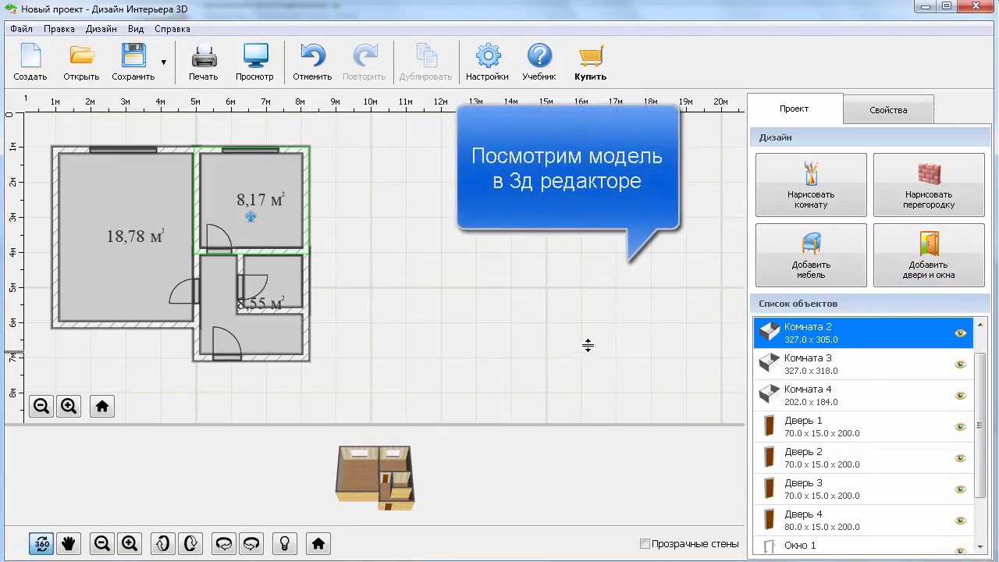
Enlarge the 3D view and make the walls transparent to inspect the apartment from several angles.
left_click_drag(588, 425, 590, 283)
scroll(494, 440, "up", 5)
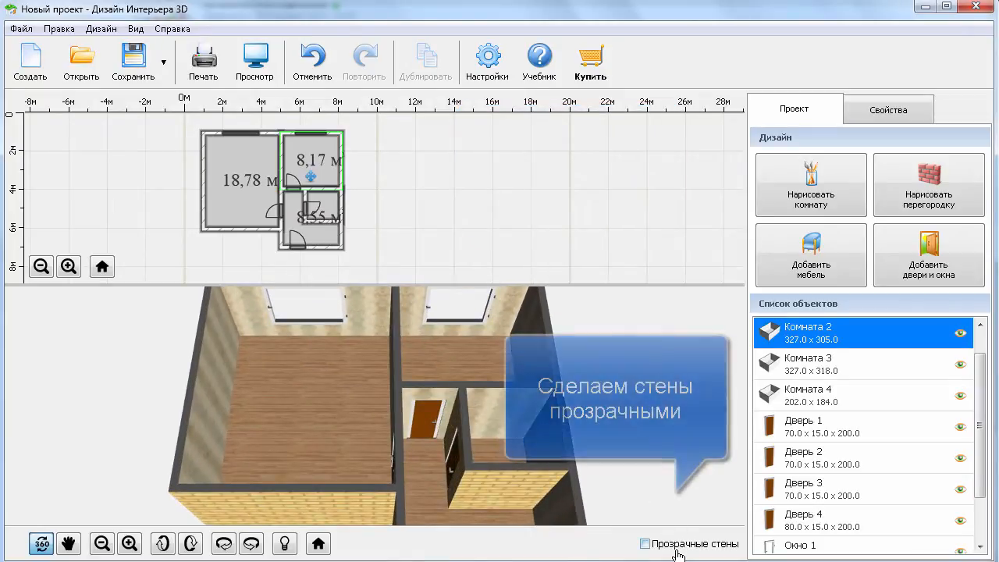
left_click(645, 543)
left_click_drag(577, 410, 675, 310)
left_click_drag(621, 353, 524, 385)
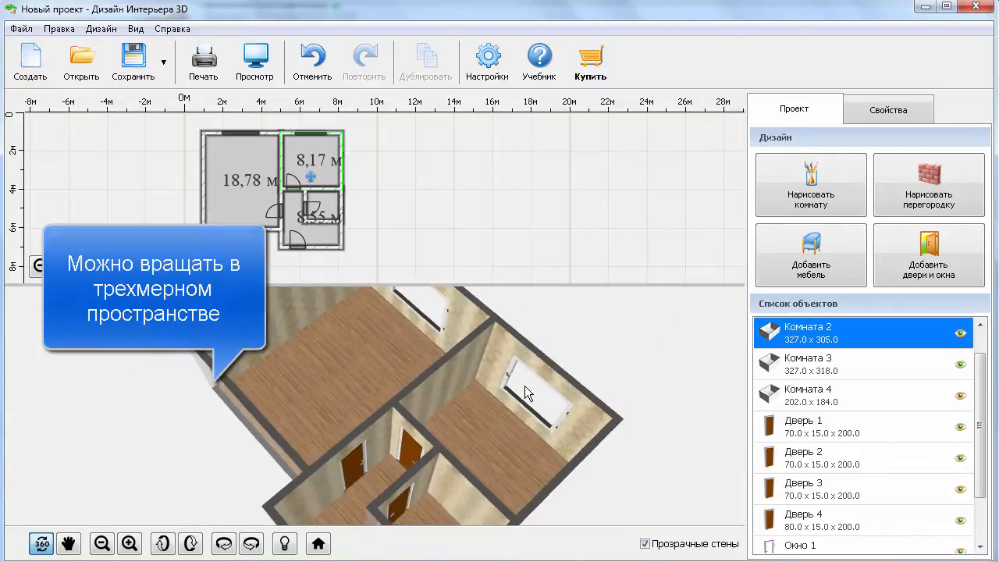
scroll(433, 378, "up", 2)
left_click_drag(433, 378, 478, 344)
Give the largest room's floor the reddish-brown laminate from the Ламинат и паркет category and make its plank pattern smaller.
left_click(227, 220)
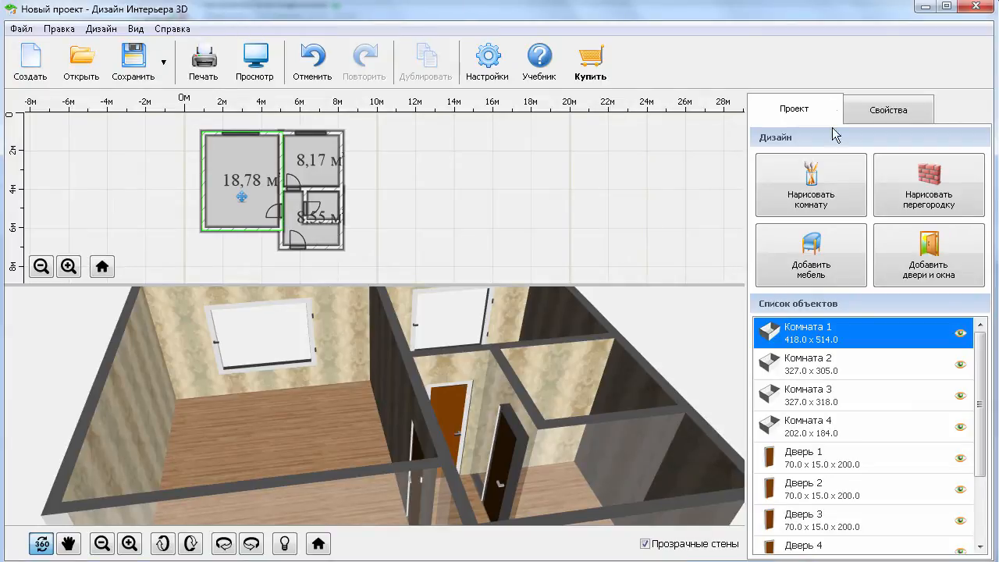
left_click(907, 113)
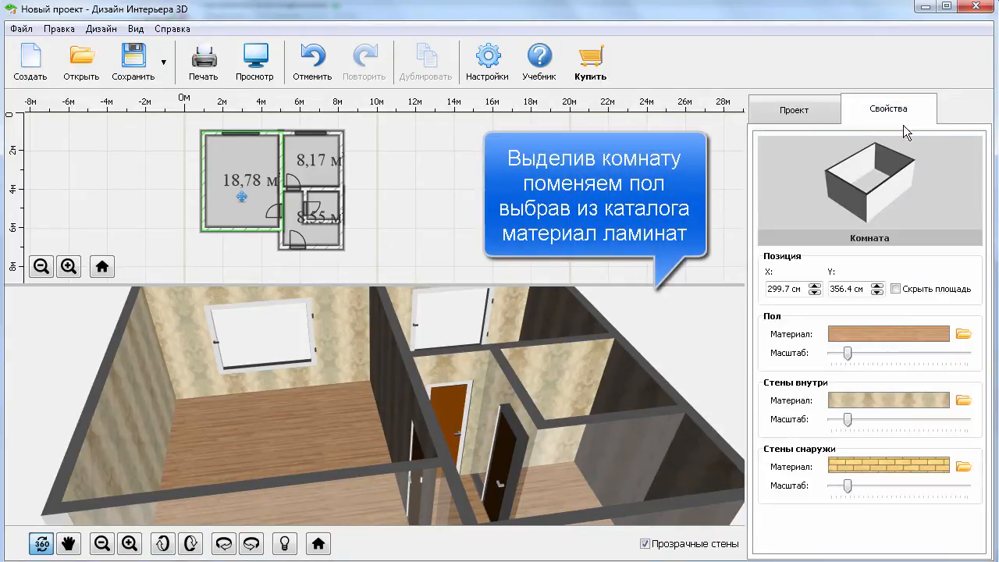
left_click(964, 335)
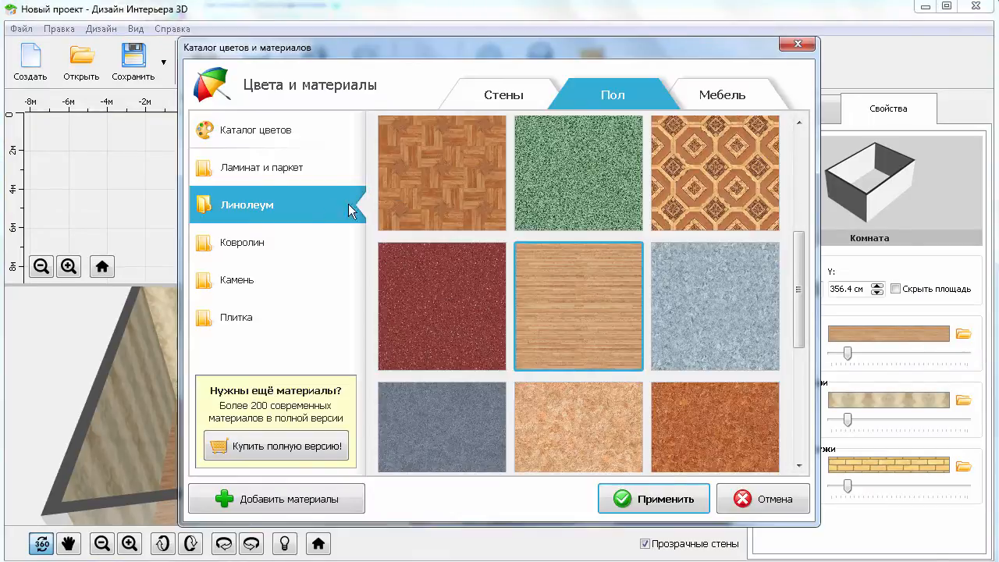
left_click(268, 173)
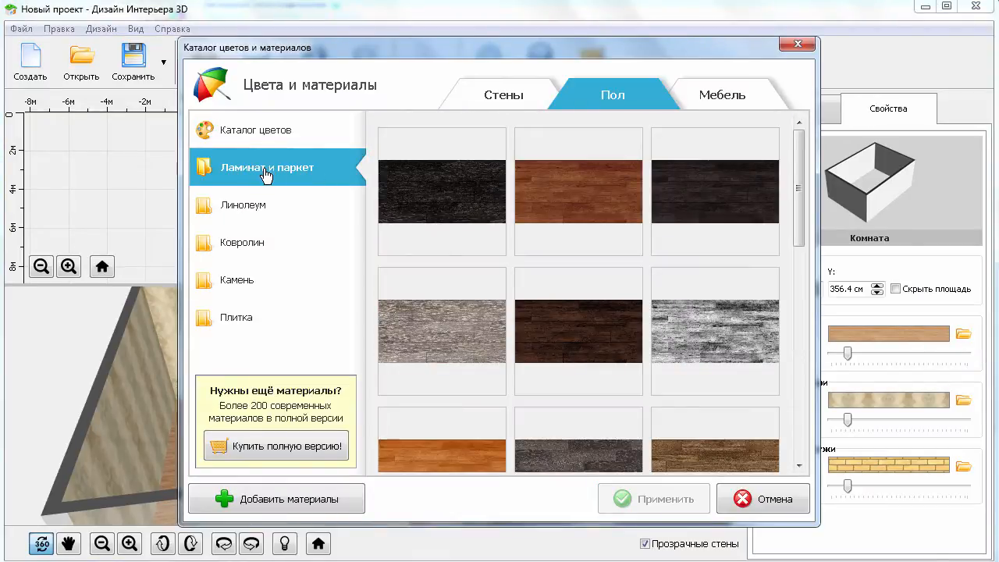
left_click_drag(799, 225, 802, 358)
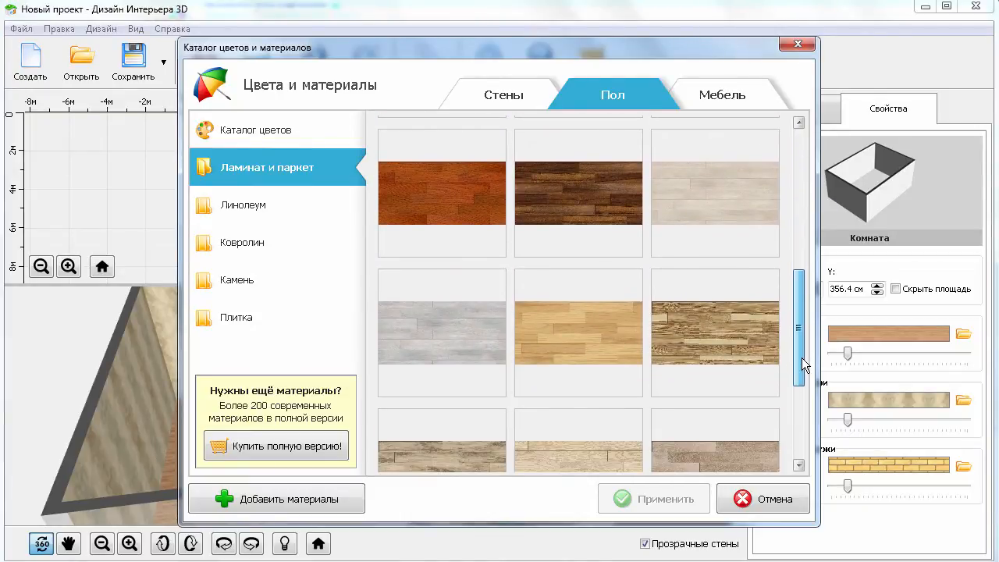
left_click(450, 212)
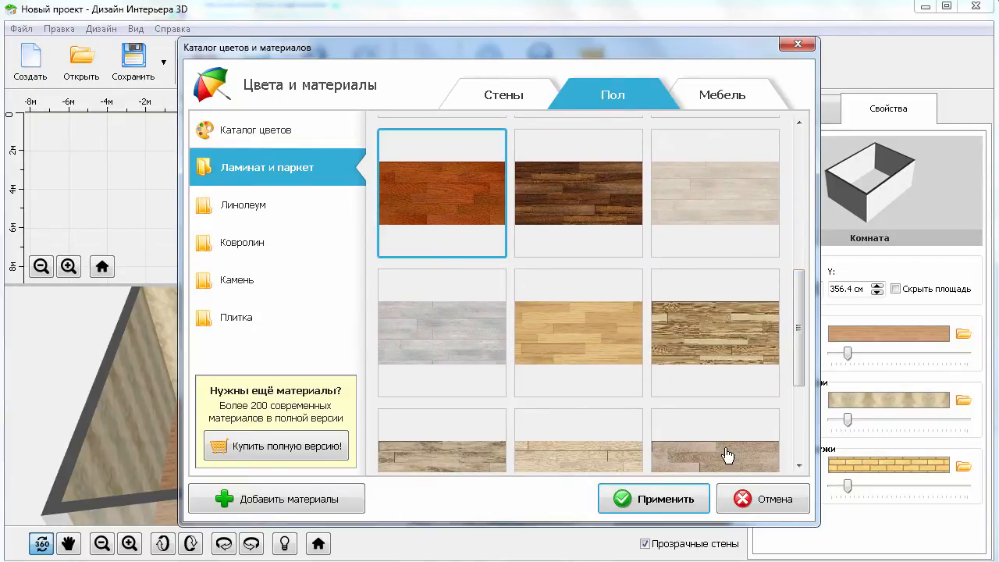
left_click(673, 496)
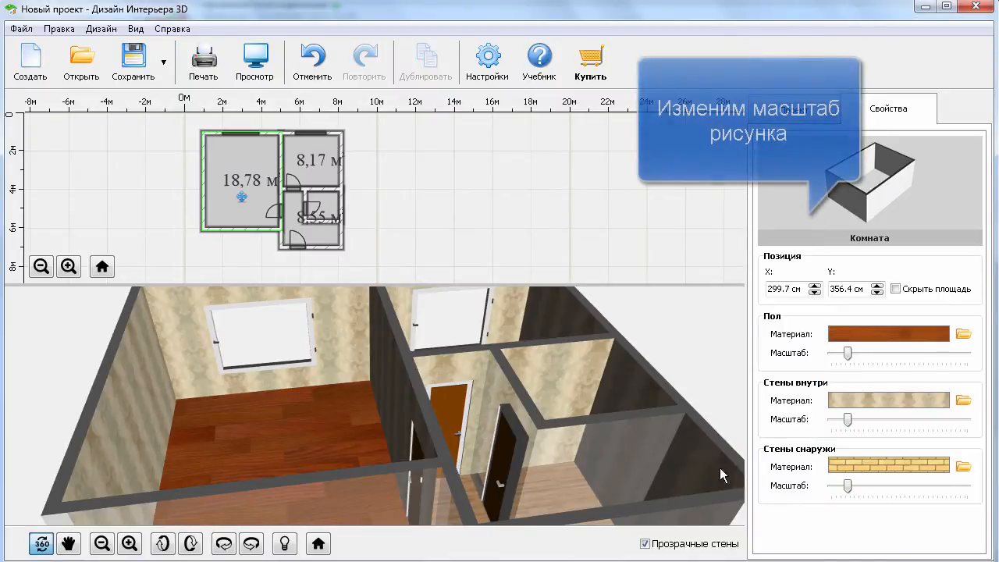
left_click_drag(875, 356, 879, 357)
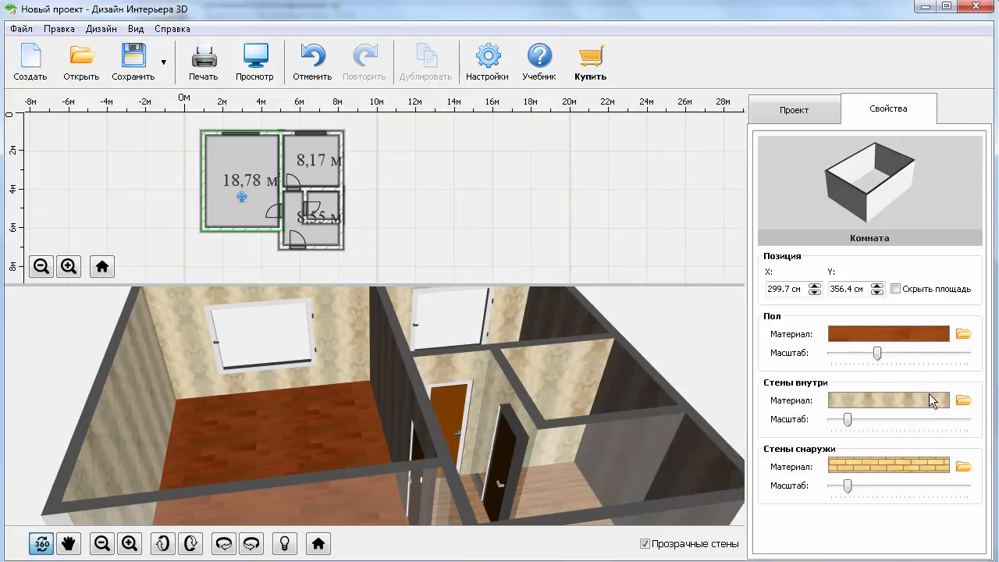
Cover the largest room's inner walls with the cream wallpaper patterned with small red flowers and green leaves.
left_click(963, 400)
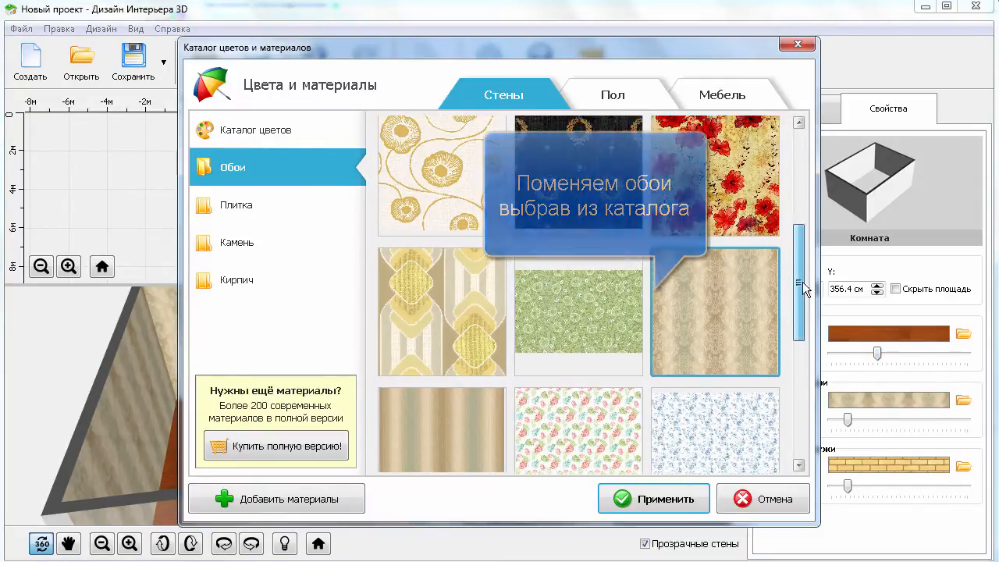
left_click_drag(796, 283, 813, 215)
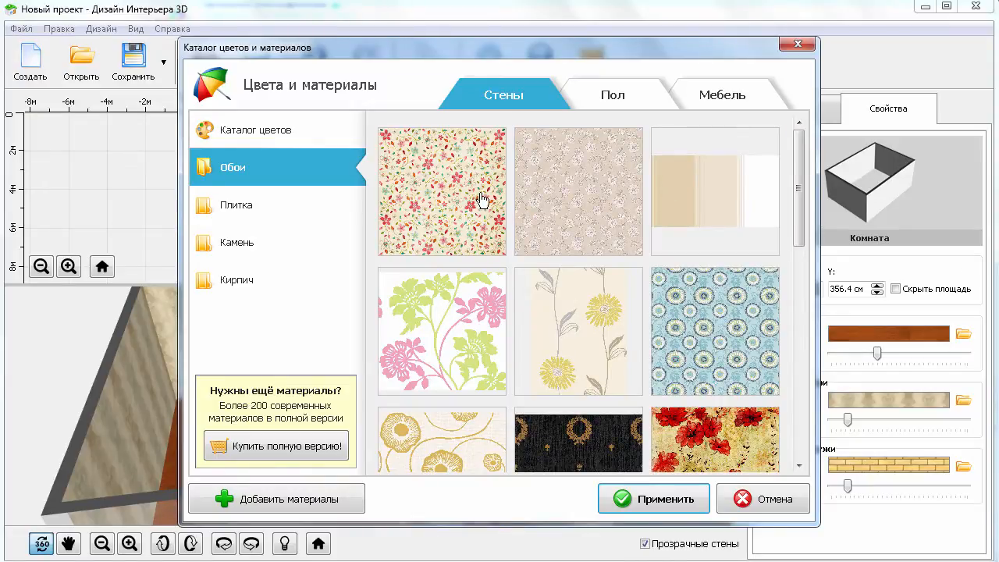
left_click(448, 204)
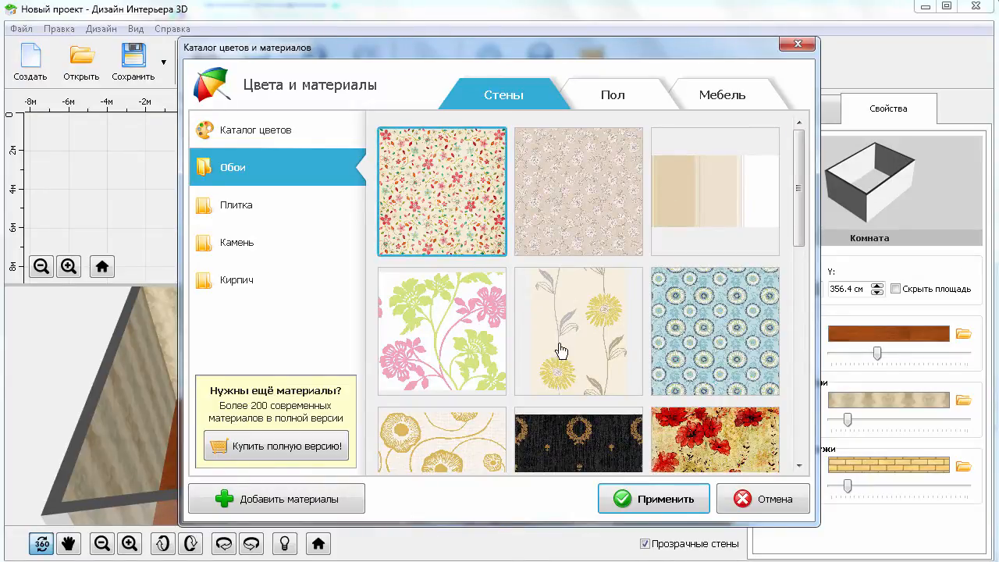
left_click(682, 499)
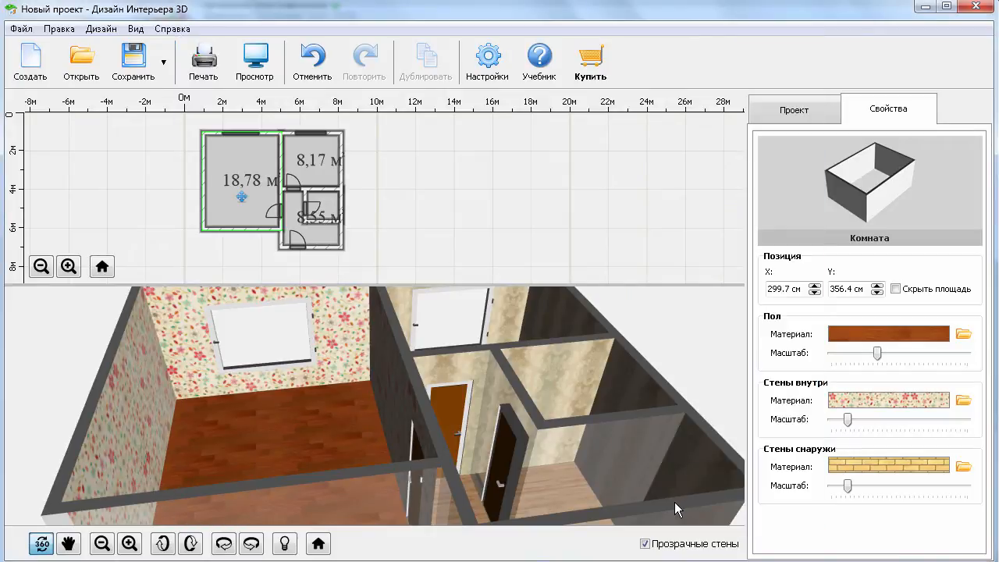
Give the upper-right room's floor the speckled beige-brown tile from the Плитка category and make the tiles smaller.
left_click_drag(428, 400, 366, 421)
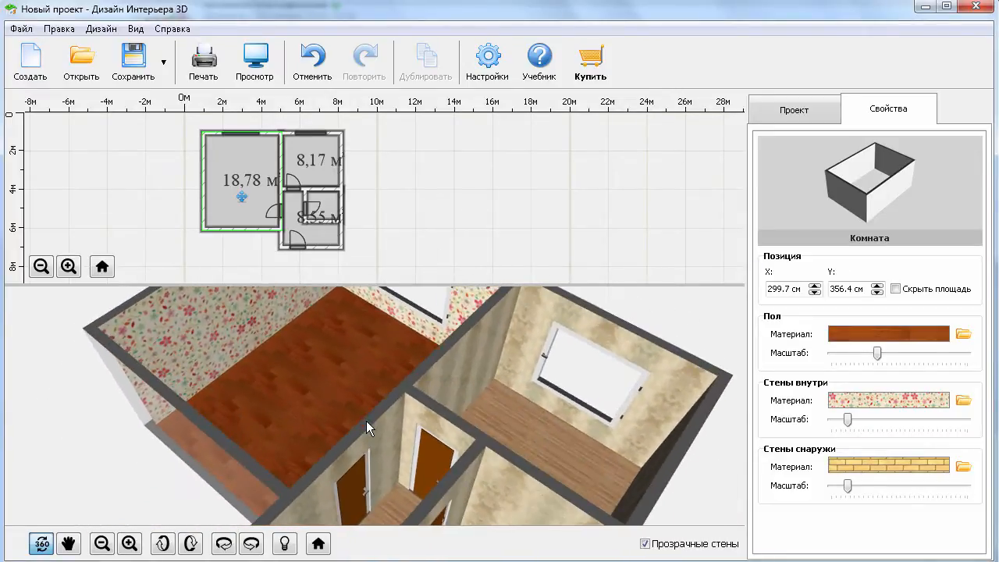
left_click(321, 169)
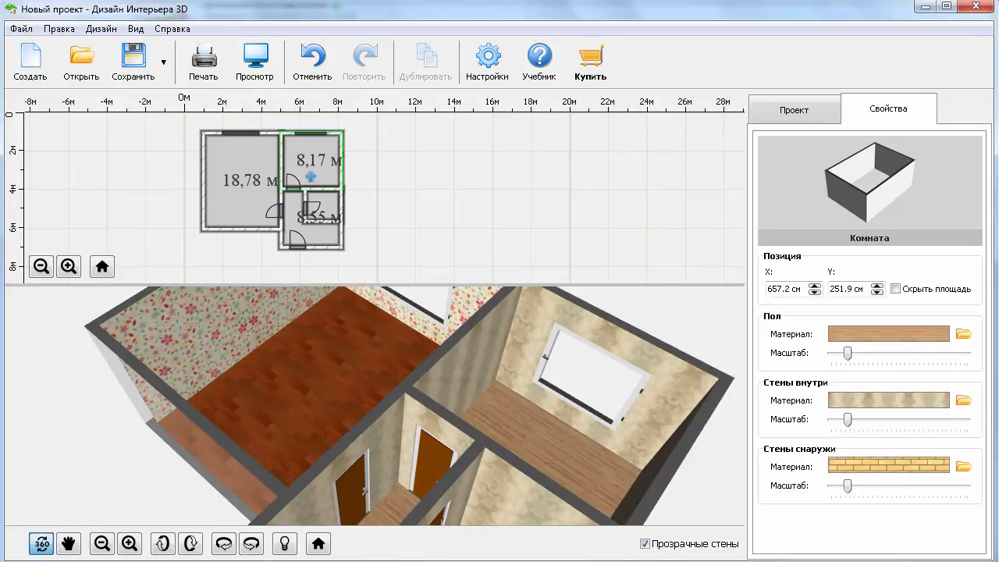
left_click(963, 334)
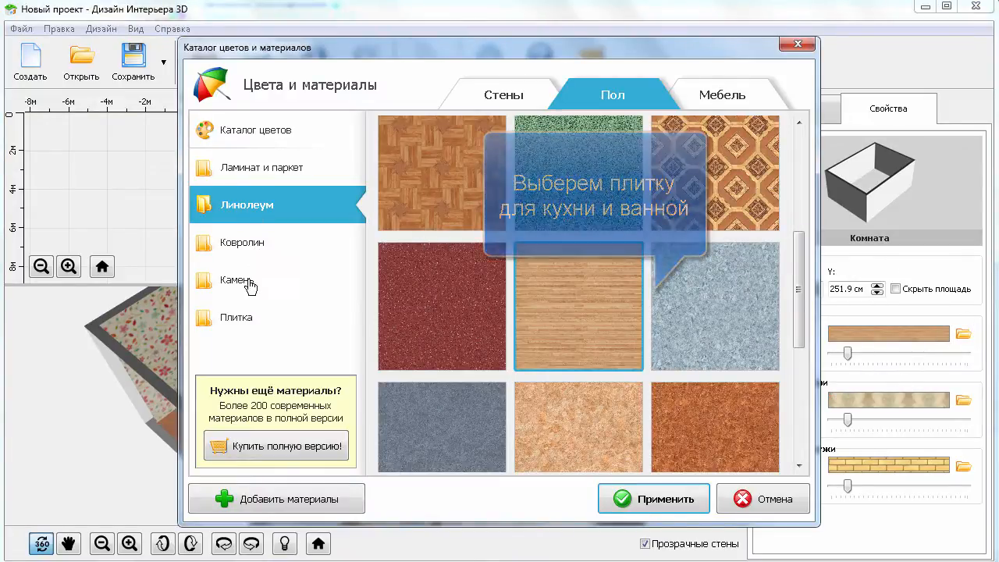
left_click(234, 318)
left_click_drag(802, 226, 811, 283)
left_click(582, 267)
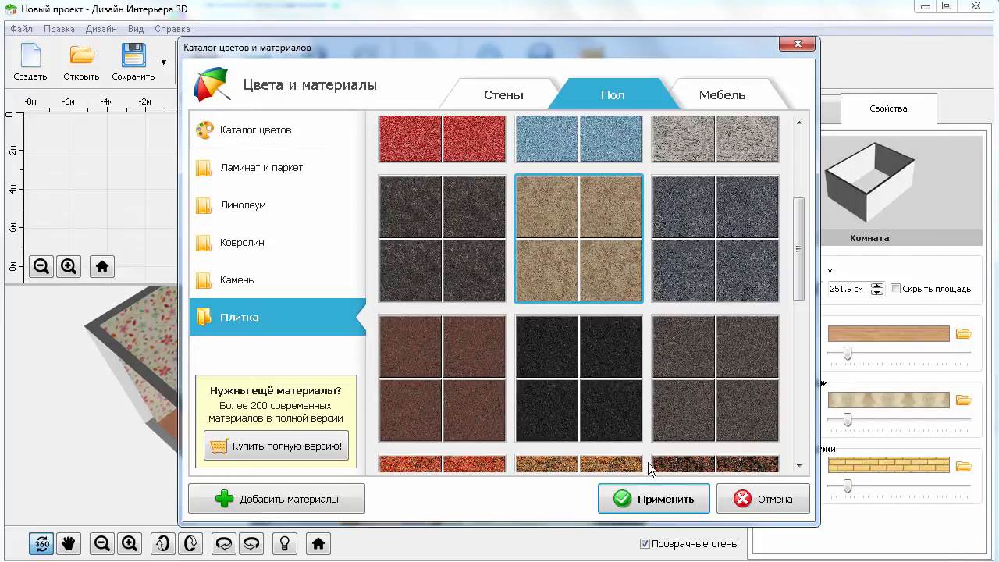
left_click(652, 496)
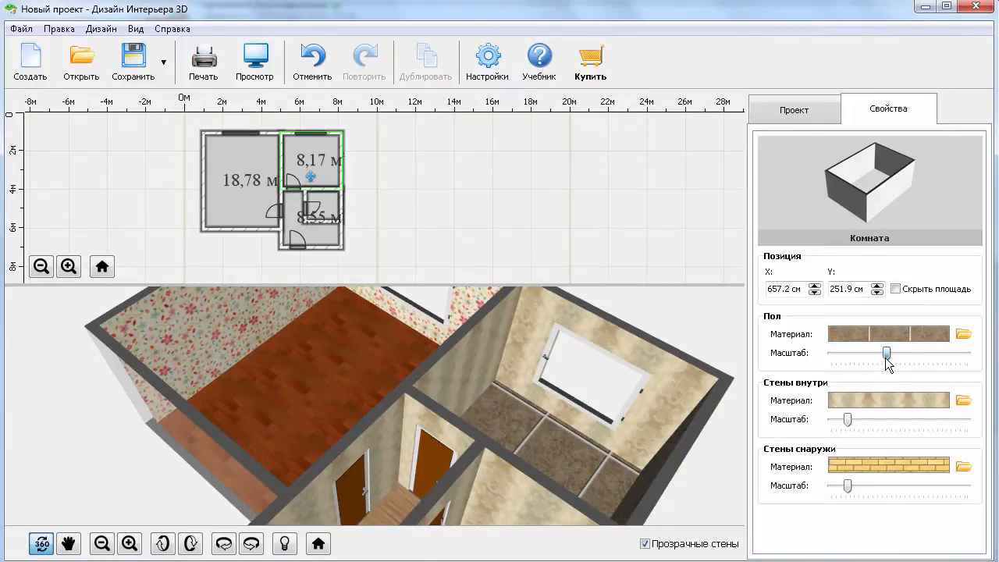
left_click_drag(887, 362, 888, 364)
Cover the upper-right room's inner walls with the plain beige tile from the Плитка category and make the tiles smaller.
left_click(958, 401)
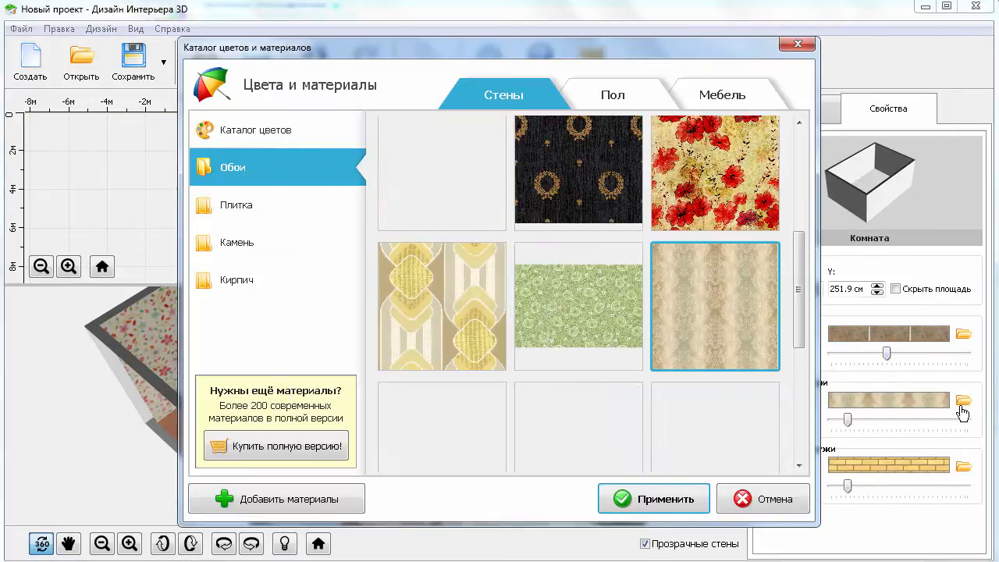
left_click(235, 215)
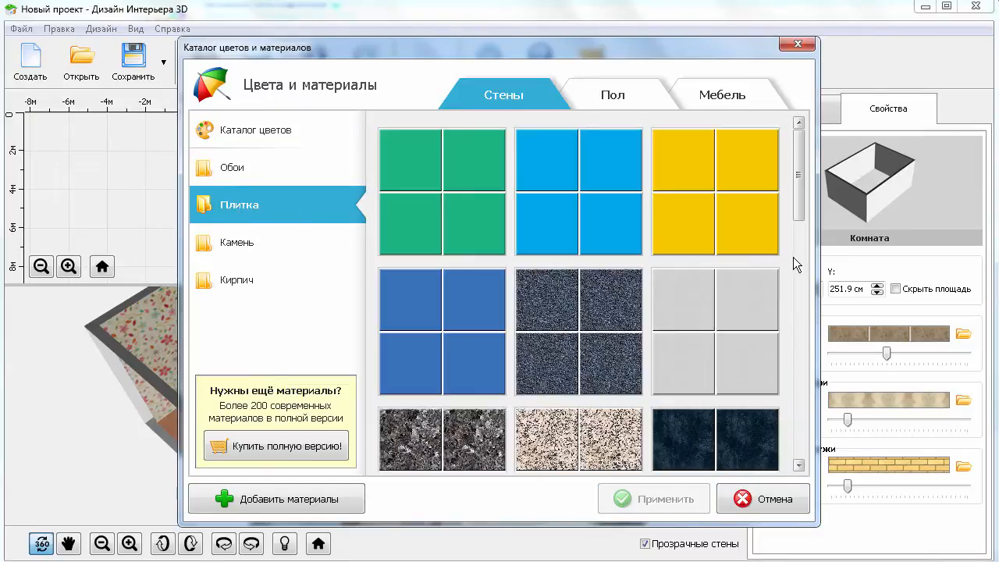
left_click_drag(798, 217, 806, 359)
left_click(463, 386)
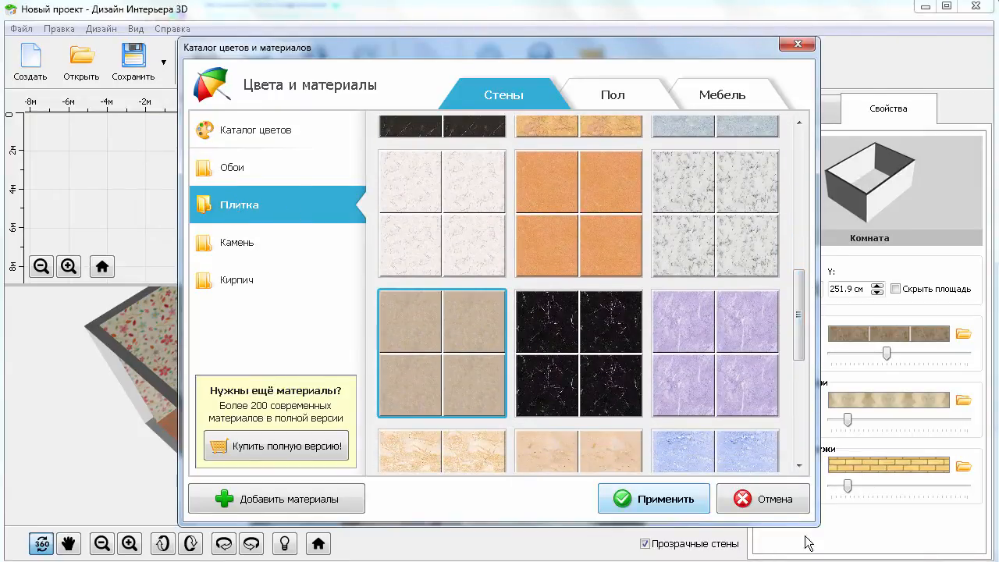
left_click(646, 498)
left_click_drag(878, 424, 904, 428)
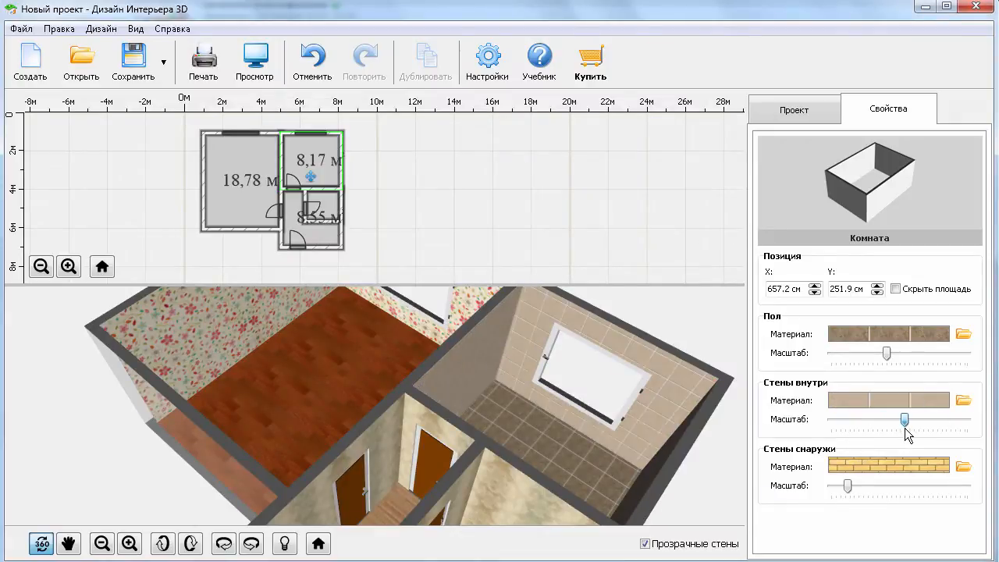
Give the small bathroom's floor the plain dark grey tile from the Плитка category and make the tiles smaller.
left_click_drag(725, 437, 609, 437)
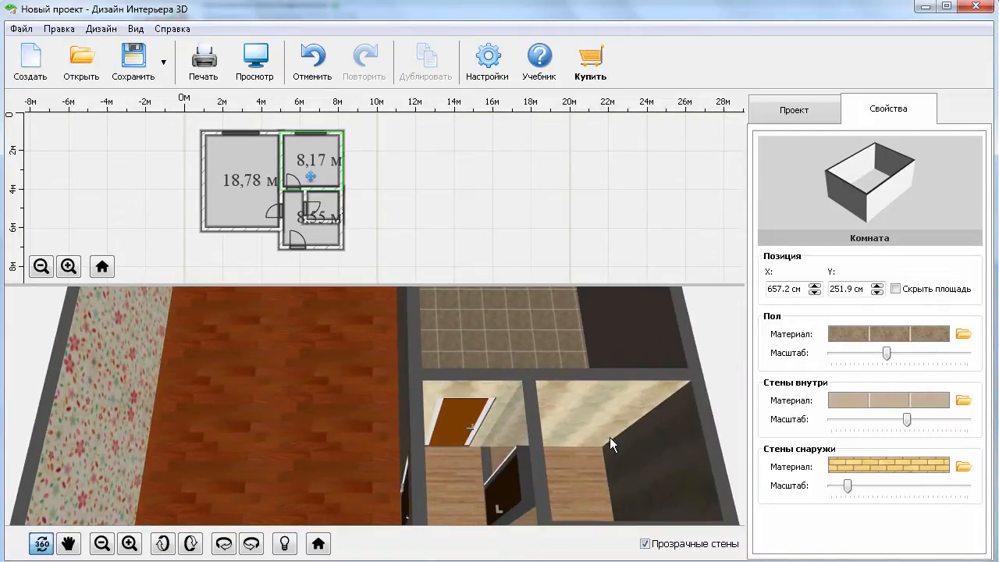
left_click(322, 212)
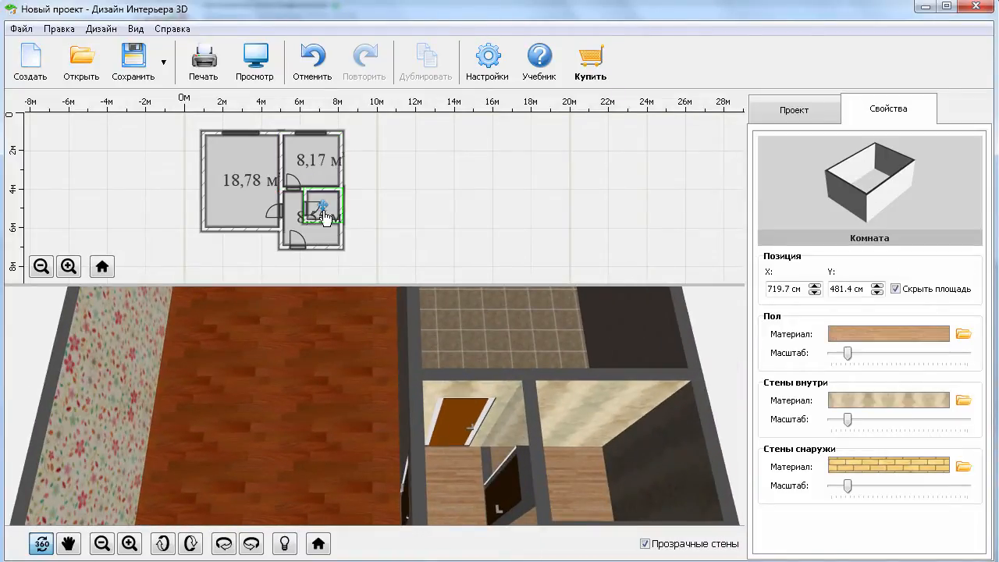
left_click(964, 336)
left_click(238, 317)
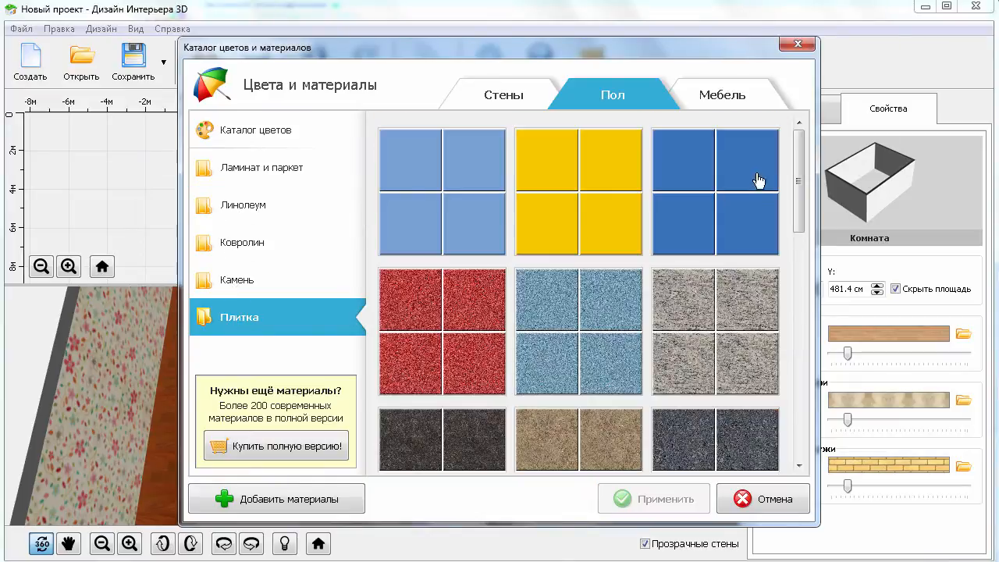
left_click_drag(799, 152, 811, 430)
left_click(557, 263)
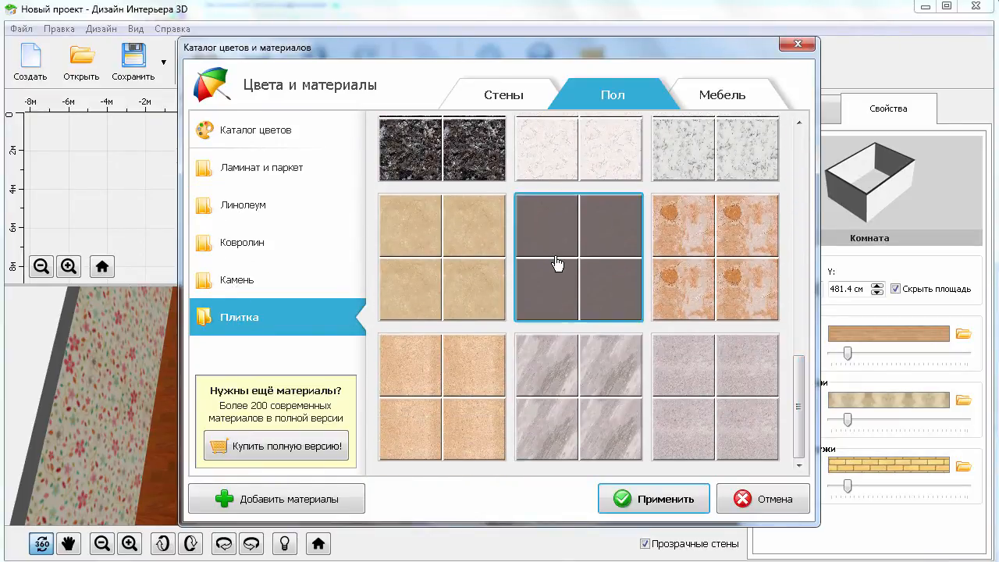
left_click(660, 502)
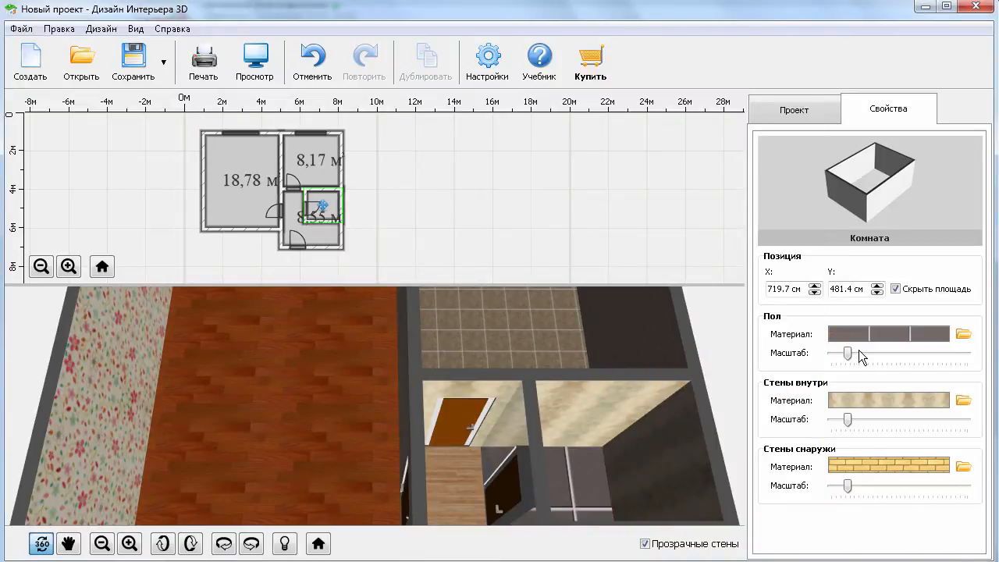
left_click_drag(878, 352, 884, 351)
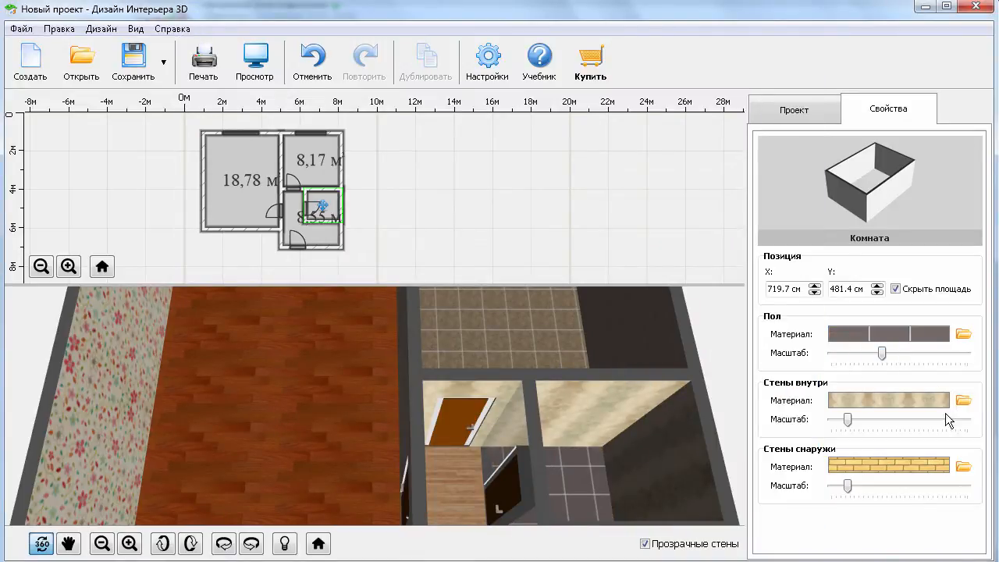
Cover the small bathroom's inner walls with a light peach tile from the Плитка category and make the tiles smaller.
left_click(963, 401)
left_click(234, 206)
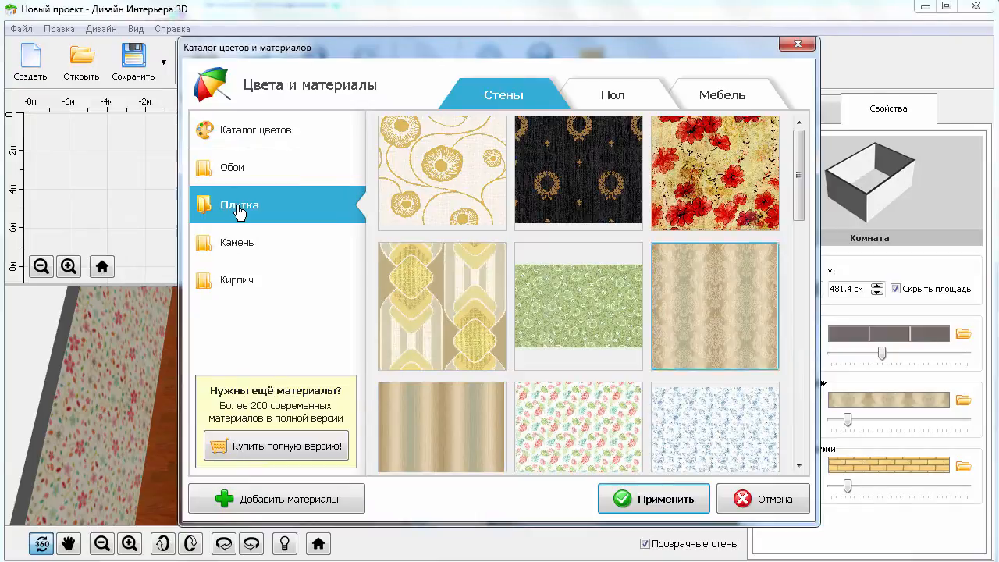
left_click_drag(798, 203, 815, 363)
left_click(422, 359)
left_click(673, 498)
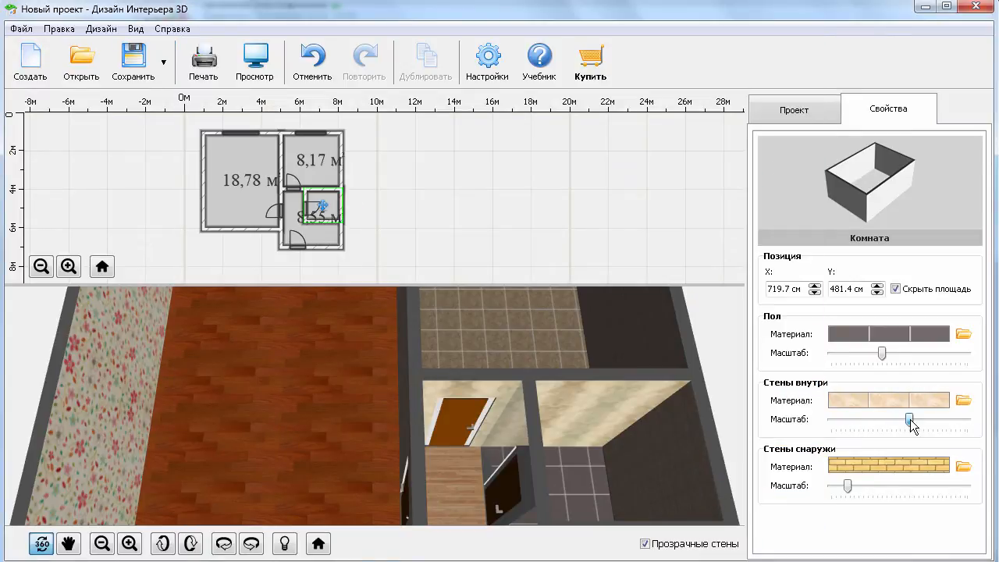
Give the hallway's floor the blue-grey material from the Линолеум category.
mouse_move(674, 413)
left_mouse_down()
mouse_move(560, 448)
mouse_move(527, 369)
mouse_move(659, 365)
mouse_move(645, 373)
mouse_move(645, 442)
mouse_move(685, 421)
mouse_move(675, 427)
left_mouse_up()
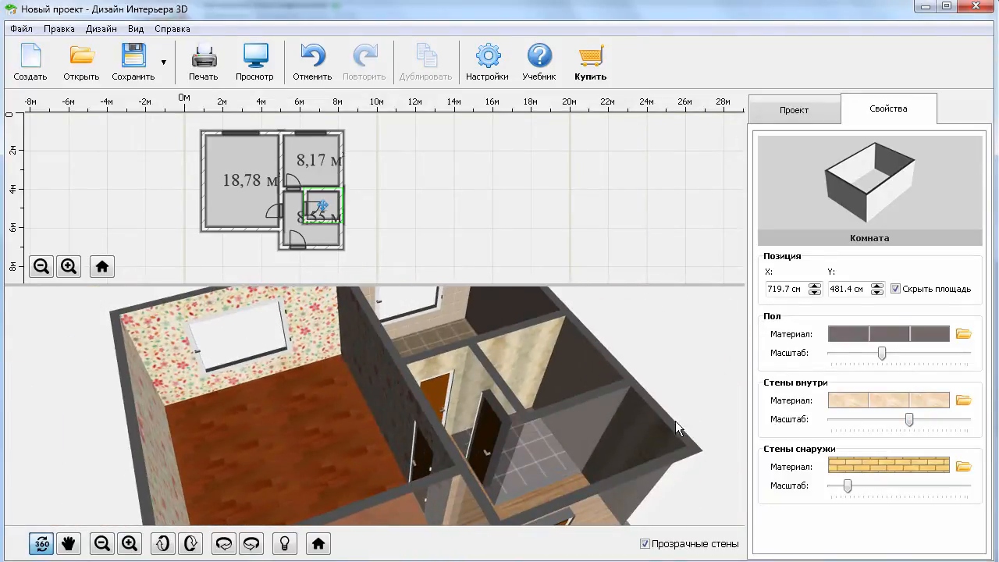
left_click(312, 239)
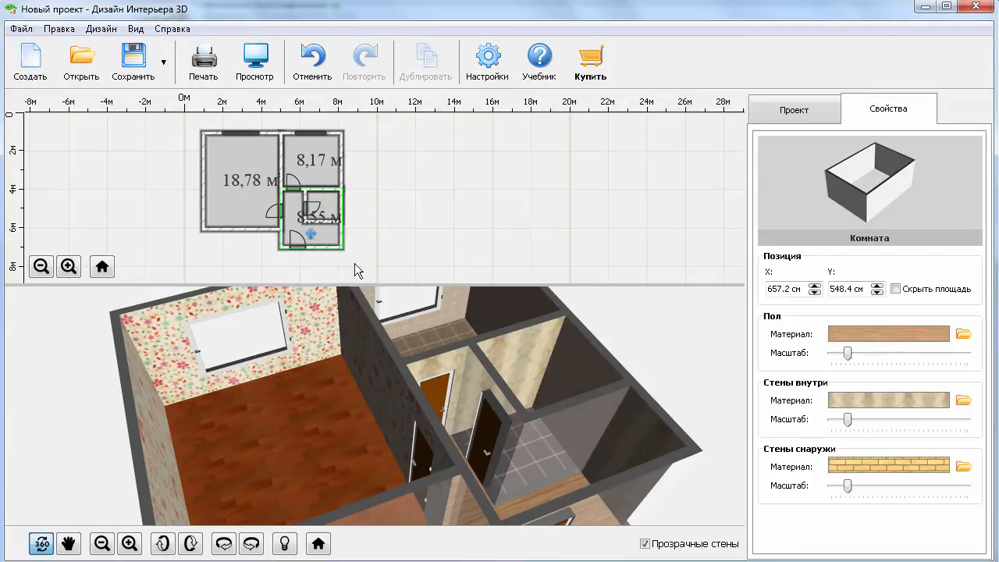
left_click(963, 336)
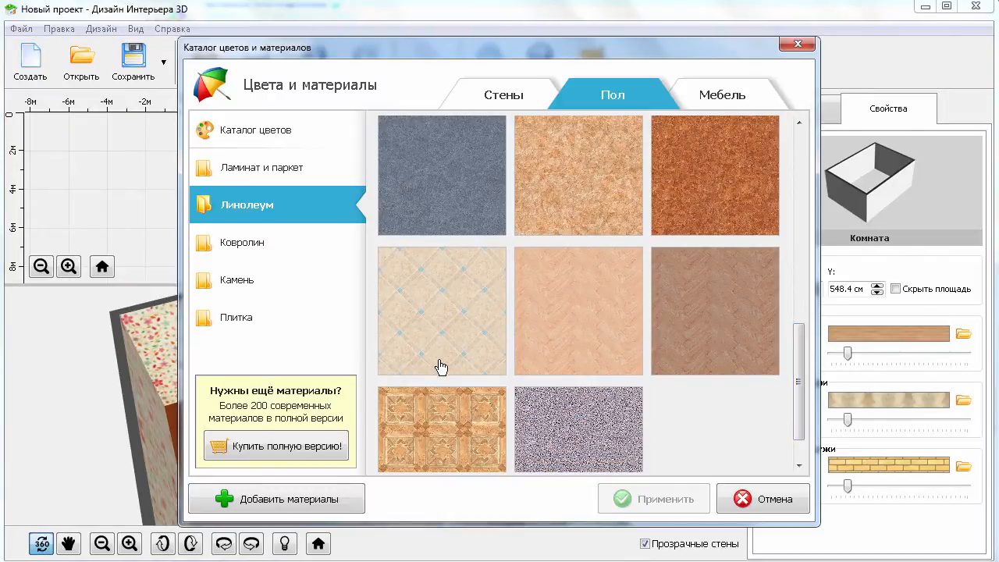
left_click(434, 196)
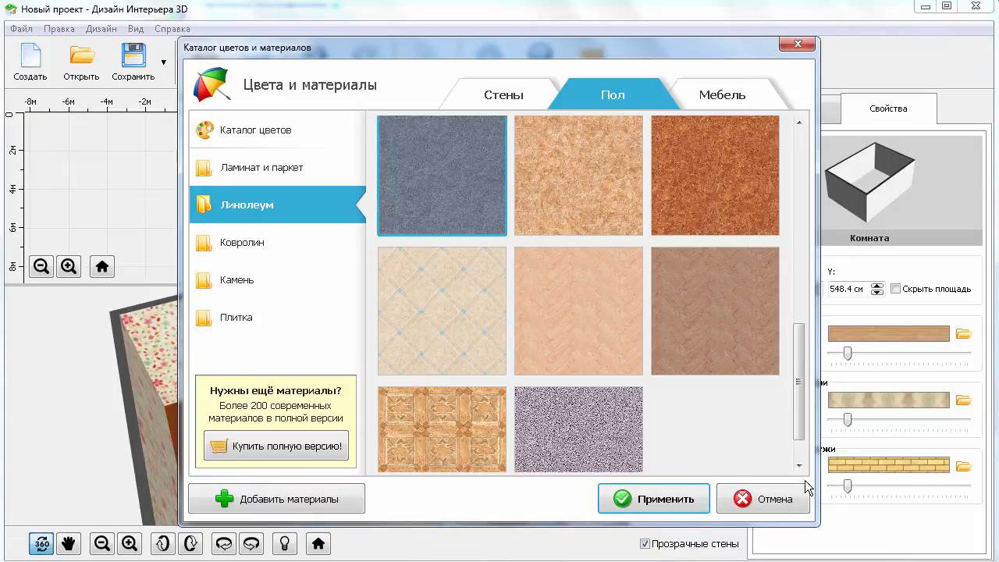
left_click(665, 499)
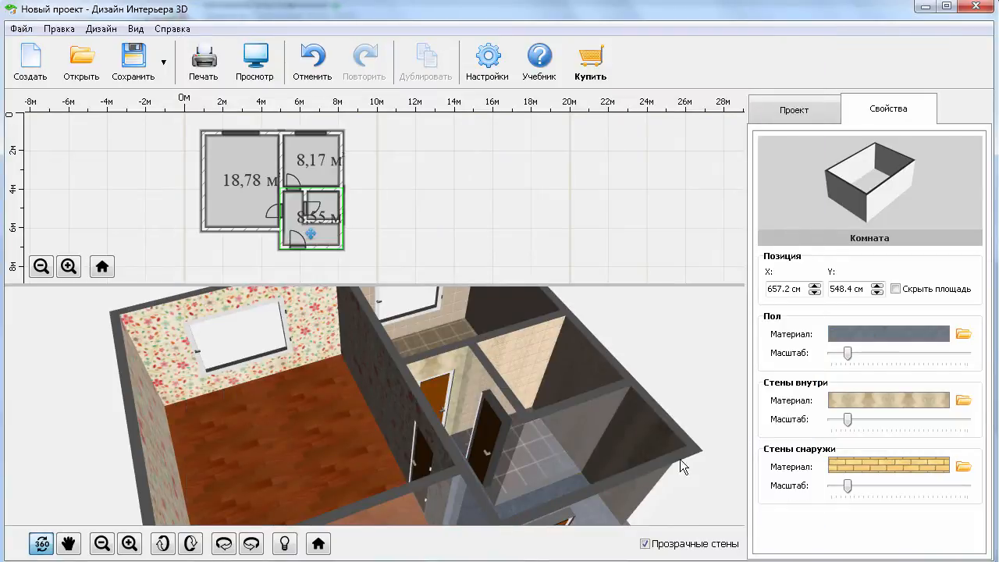
Cover the hallway's inner walls with the wallpaper of wide beige and white vertical stripes from the Обои category.
left_click(963, 401)
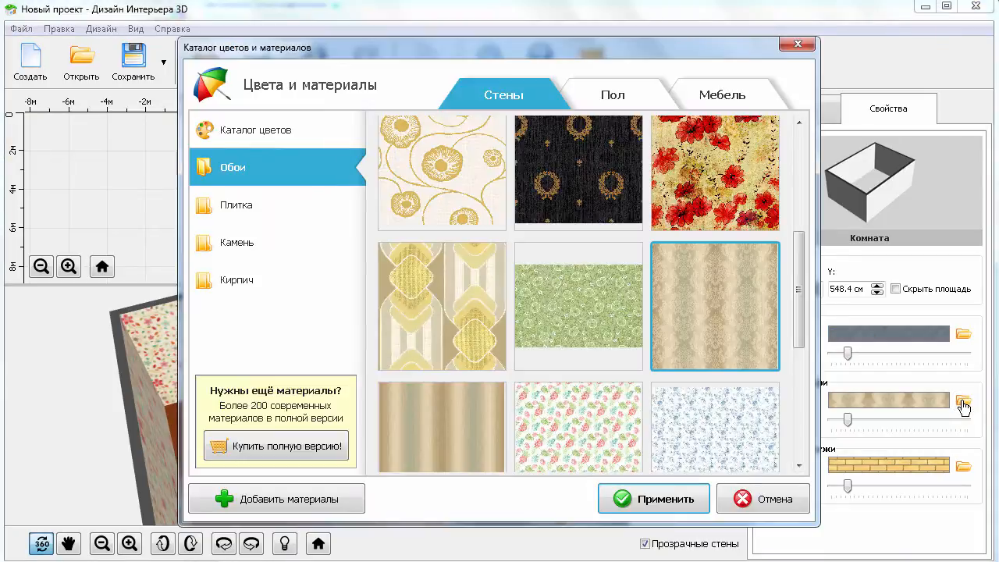
left_click_drag(798, 320, 822, 189)
left_click(747, 203)
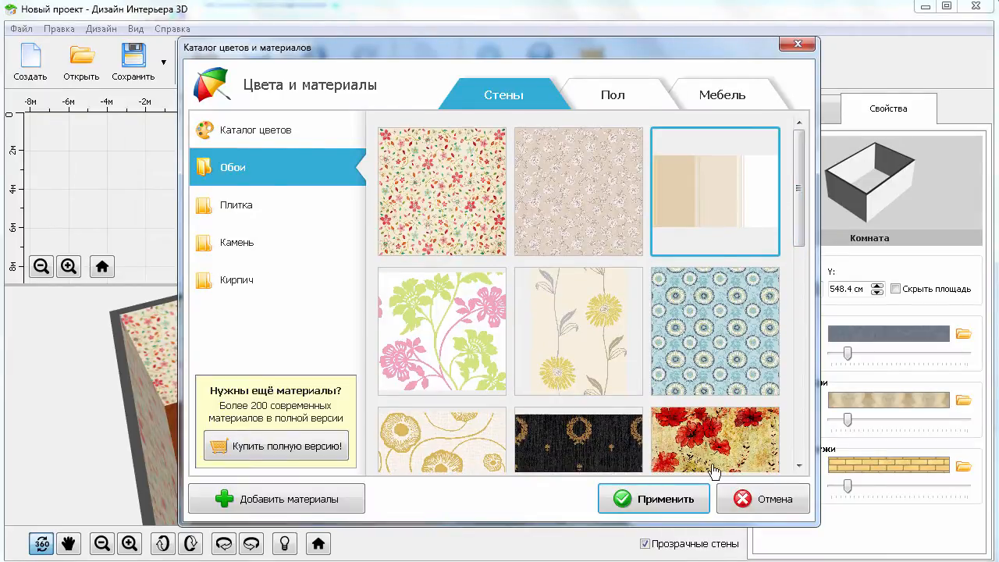
left_click(638, 503)
left_click_drag(575, 460, 545, 451)
scroll(496, 442, "up", 4)
scroll(495, 442, "up", 2)
scroll(495, 441, "down", 2)
scroll(631, 414, "down", 3)
Add the Тумба с зеркалом from the Прихожая furniture category and turn it to stand with its back against the hallway's right-hand wall.
left_click(793, 109)
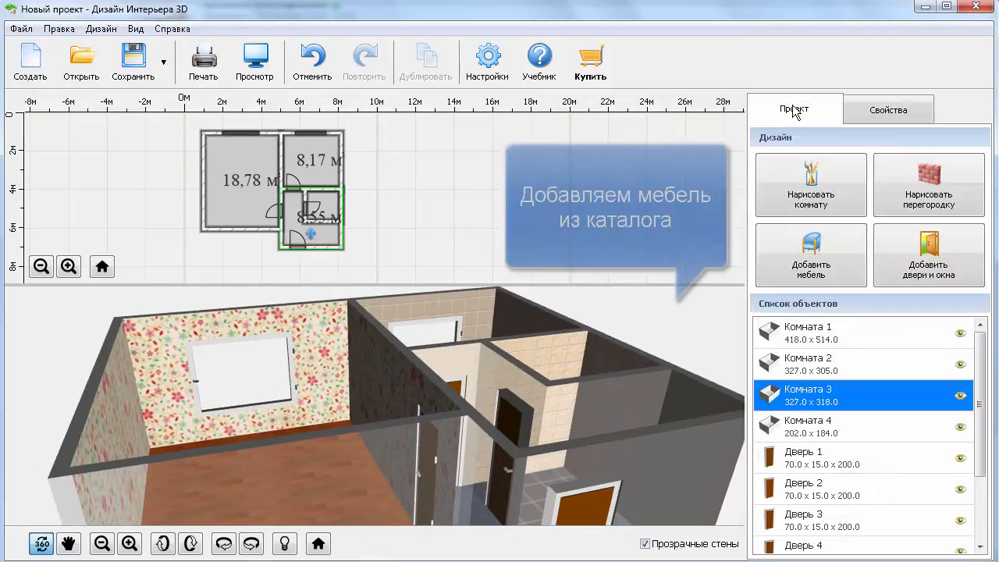
left_click(812, 254)
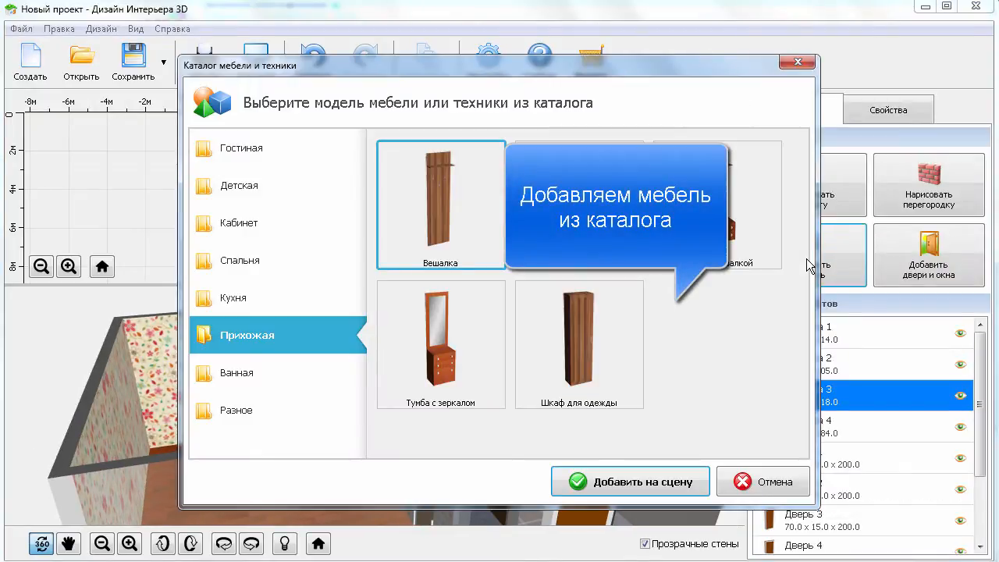
left_click(484, 351)
left_click(629, 481)
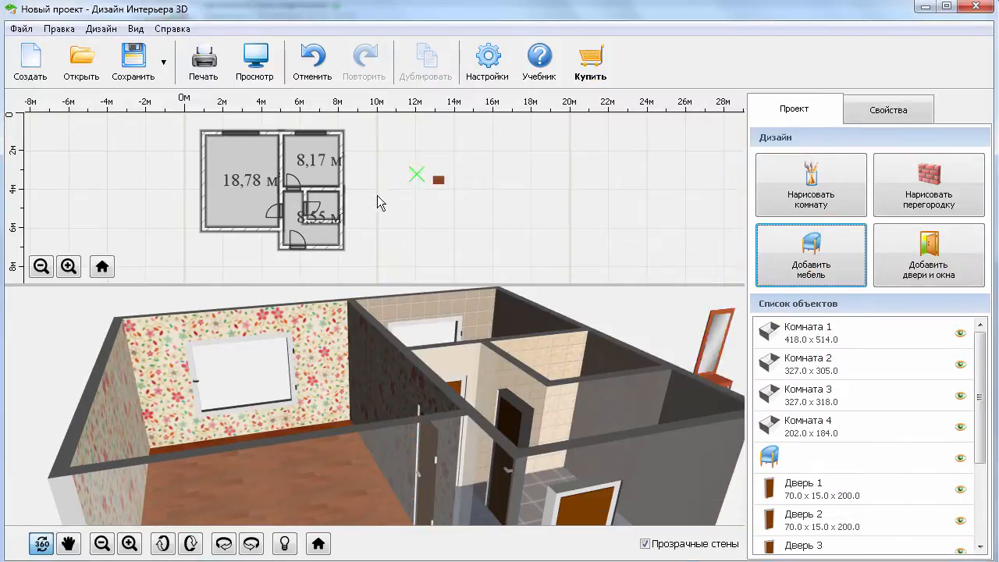
left_click(372, 231)
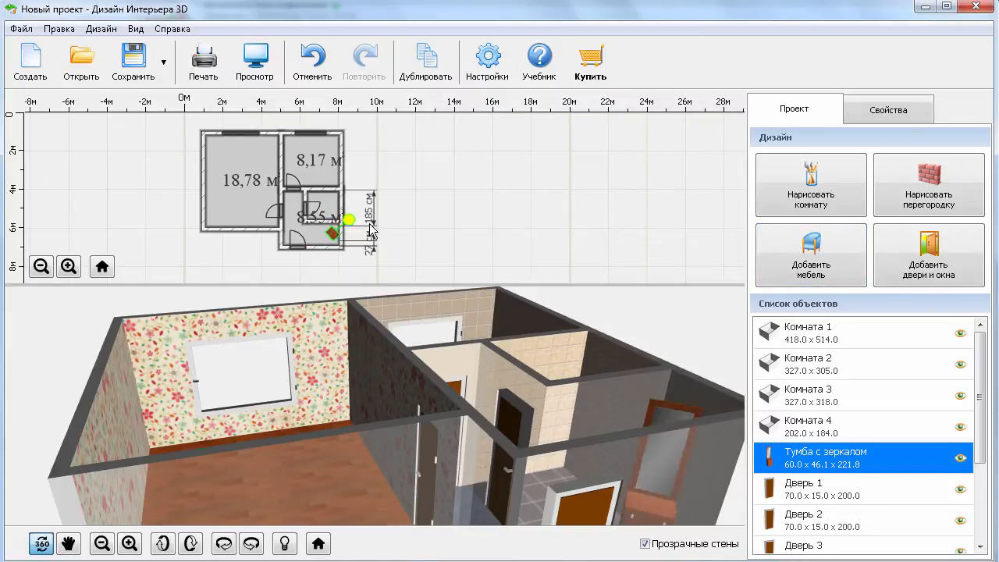
left_click_drag(372, 231, 381, 242)
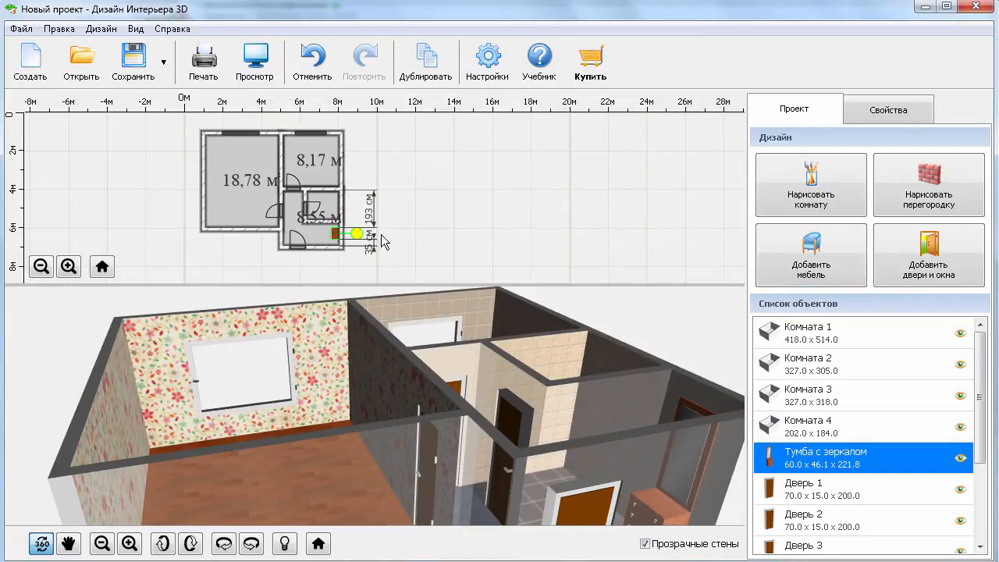
Add the Стенка from the Гостиная furniture category, turn it upright on the plan and place it against the large room's left-hand wall.
left_click(807, 267)
left_click(234, 153)
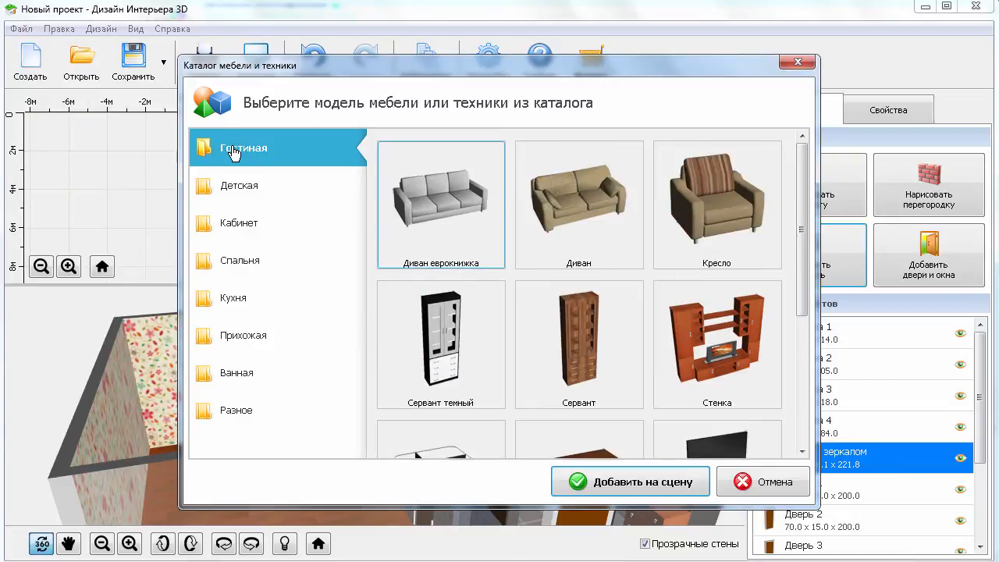
left_click_drag(805, 236, 807, 298)
left_click(707, 253)
left_click(632, 481)
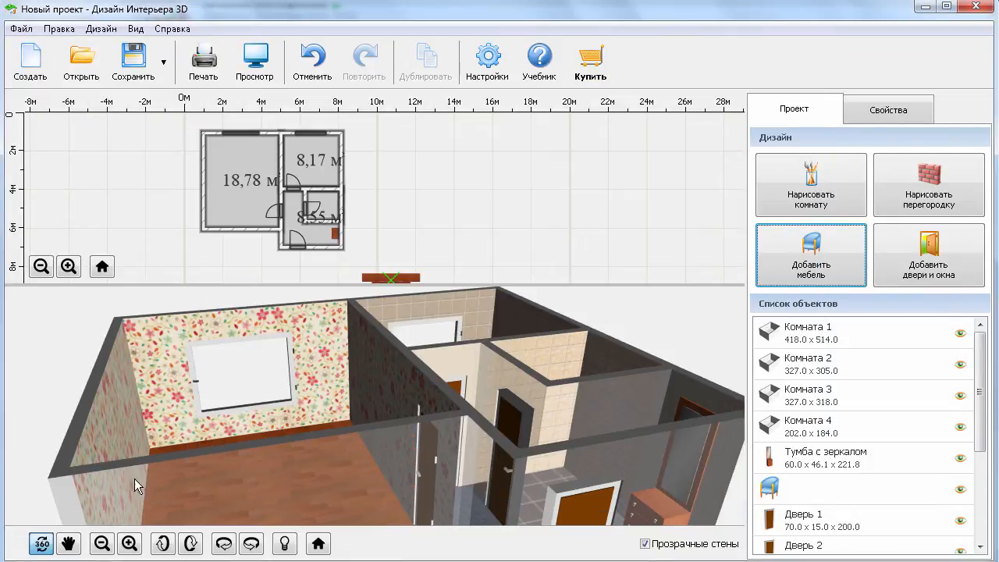
left_click(221, 181)
left_click_drag(230, 151, 147, 192)
left_click_drag(232, 186, 212, 179)
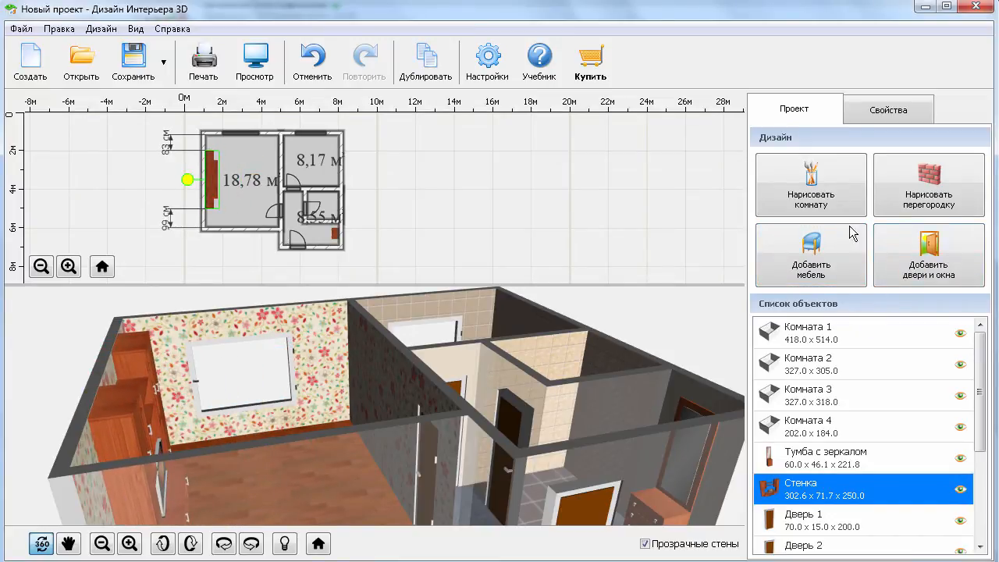
Add the Диван еврокнижка to the large room, turn it to face the wall unit and move it against the opposite wall.
left_click(812, 260)
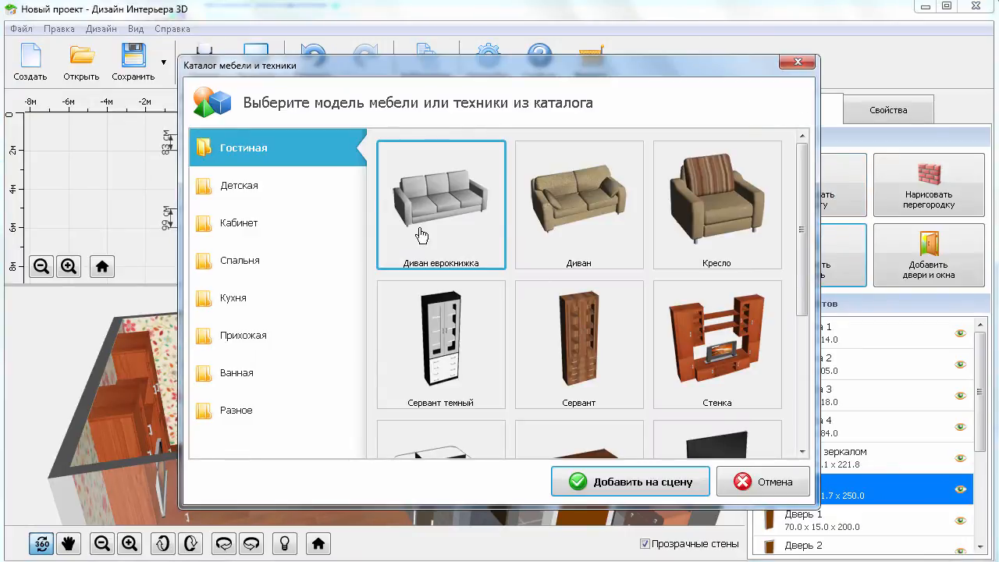
left_click(668, 479)
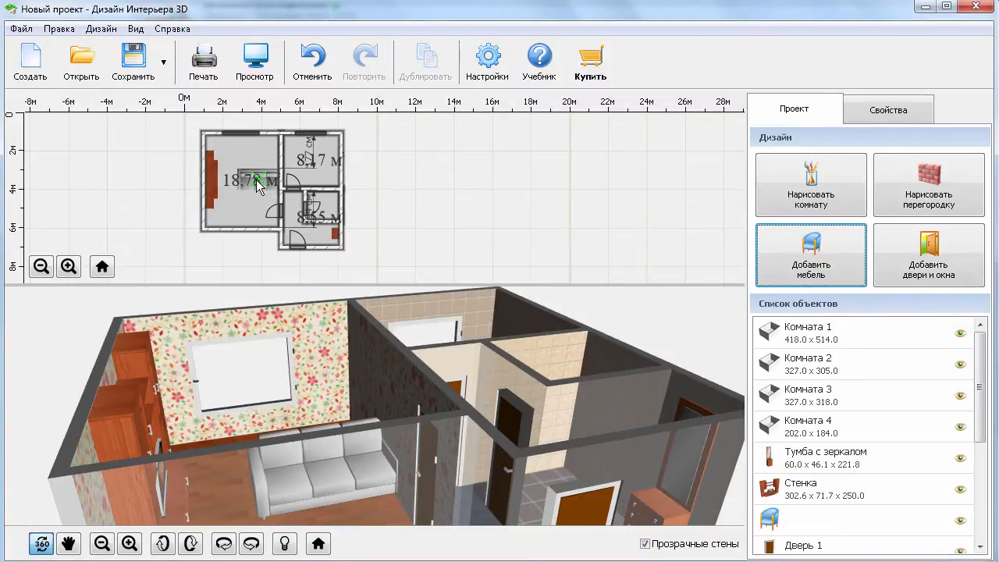
left_click(254, 180)
left_click_drag(257, 149, 381, 191)
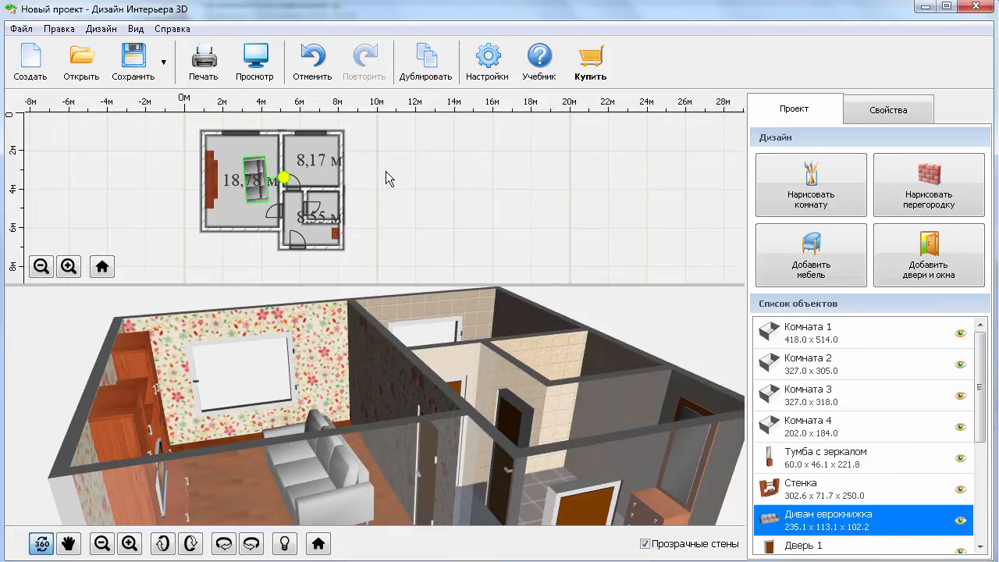
left_click_drag(261, 185, 272, 182)
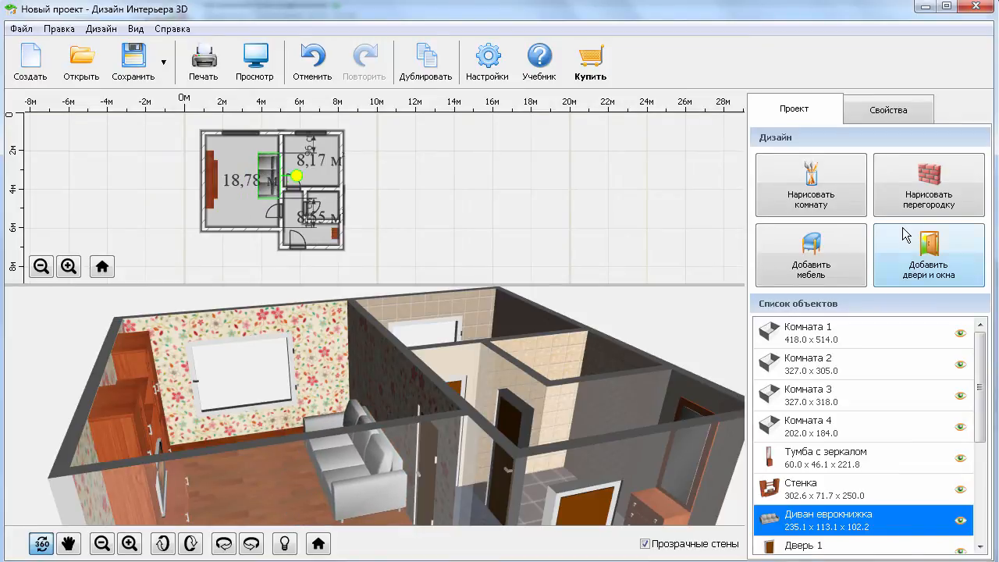
Add the Стол кухонный с двумя ящиками from the Кухня category and turn it against the upper-right room's right-hand wall.
left_click(807, 255)
left_click(244, 298)
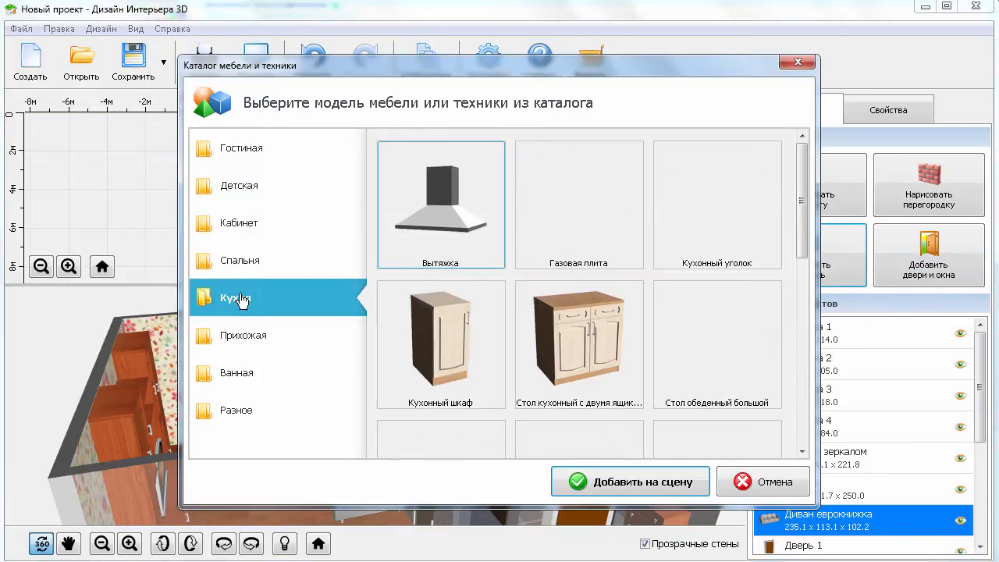
left_click(573, 320)
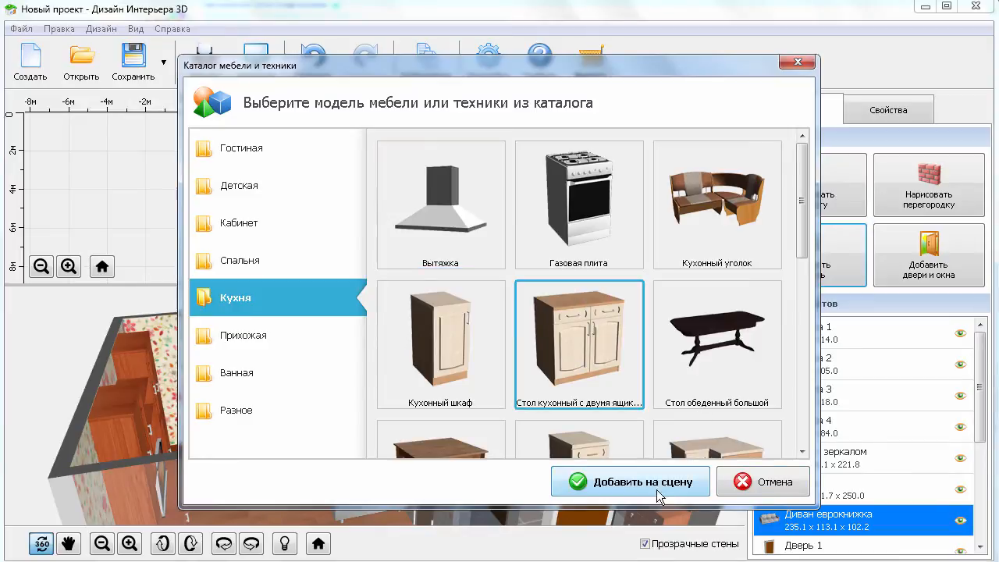
left_click(656, 483)
left_click_drag(333, 144, 403, 164)
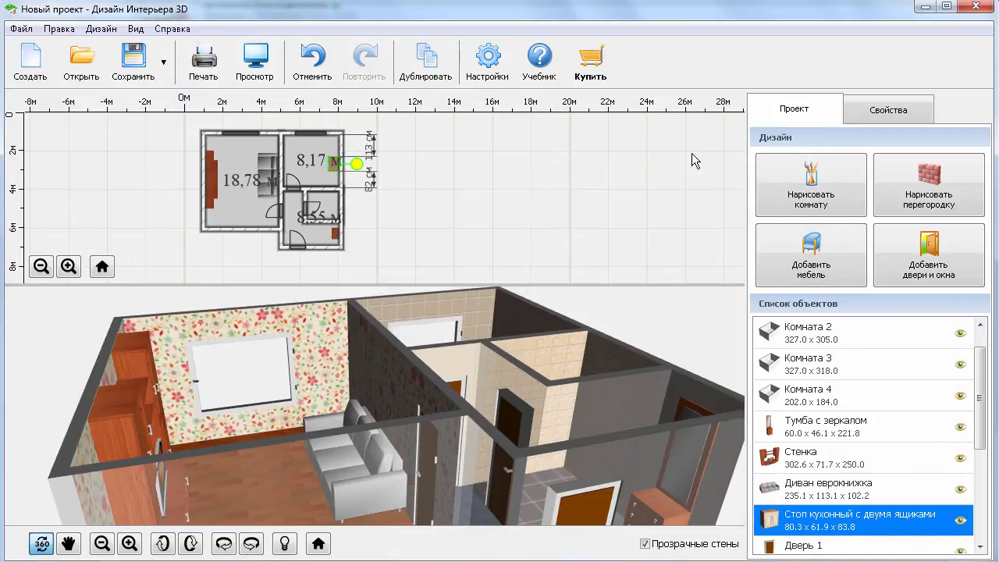
Add the Стол-мойка from the Кухня category and place it beside the kitchen table, turned with its back to the same wall.
left_click_drag(418, 407, 418, 427)
left_click(770, 250)
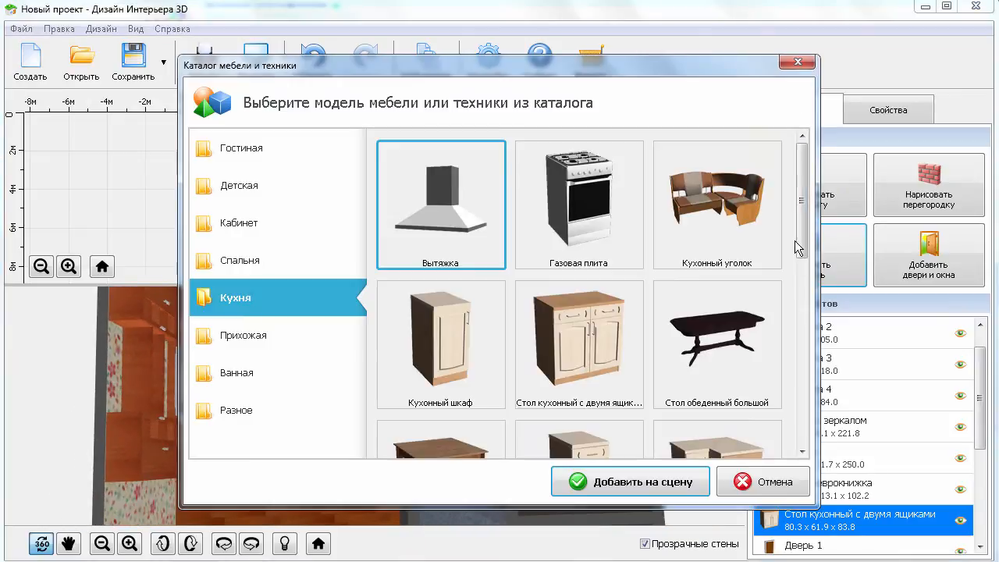
scroll(660, 313, "down", 3)
scroll(660, 312, "down", 2)
left_click(442, 217)
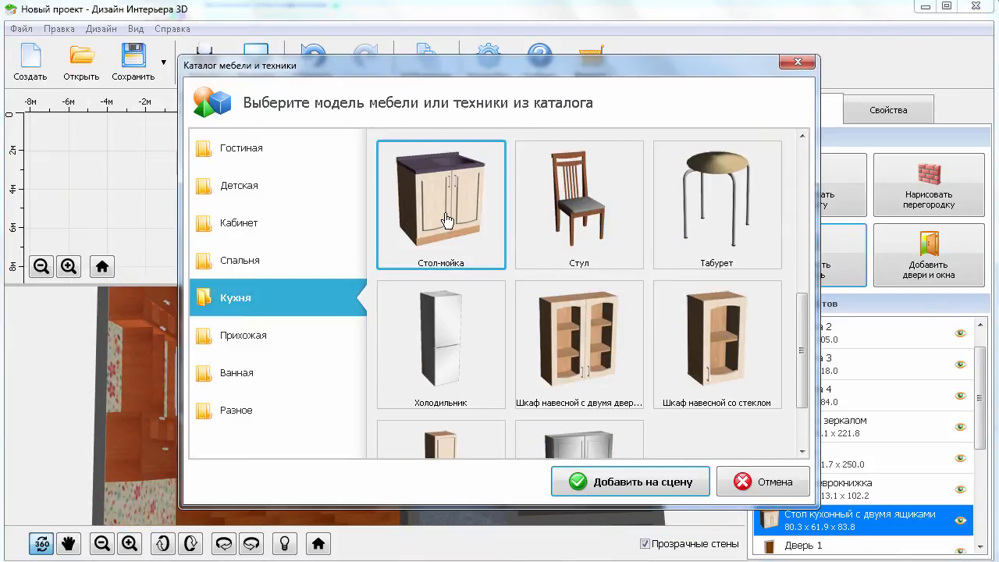
left_click(654, 483)
left_click(336, 156)
left_click_drag(335, 157, 393, 184)
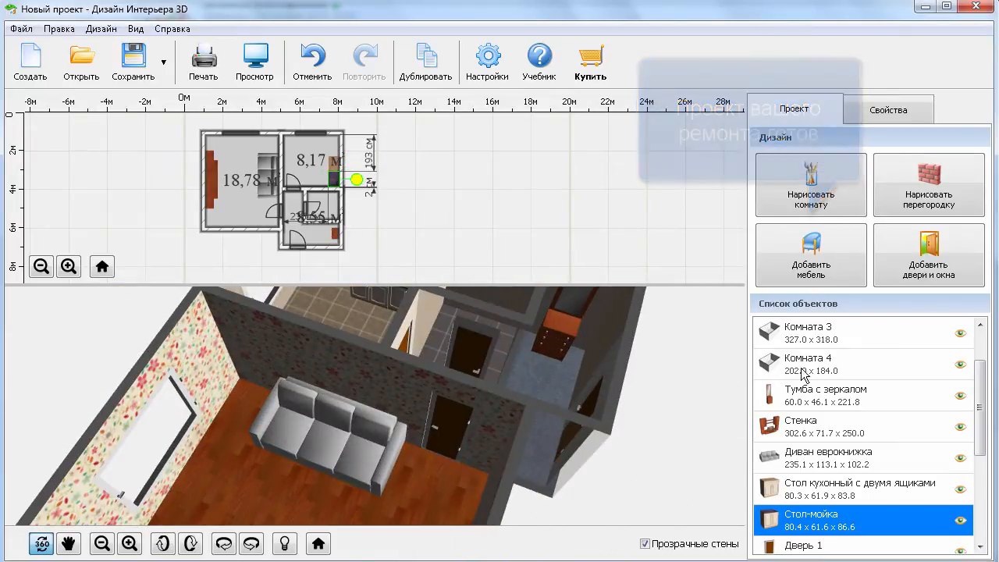
left_click_drag(702, 366, 621, 404)
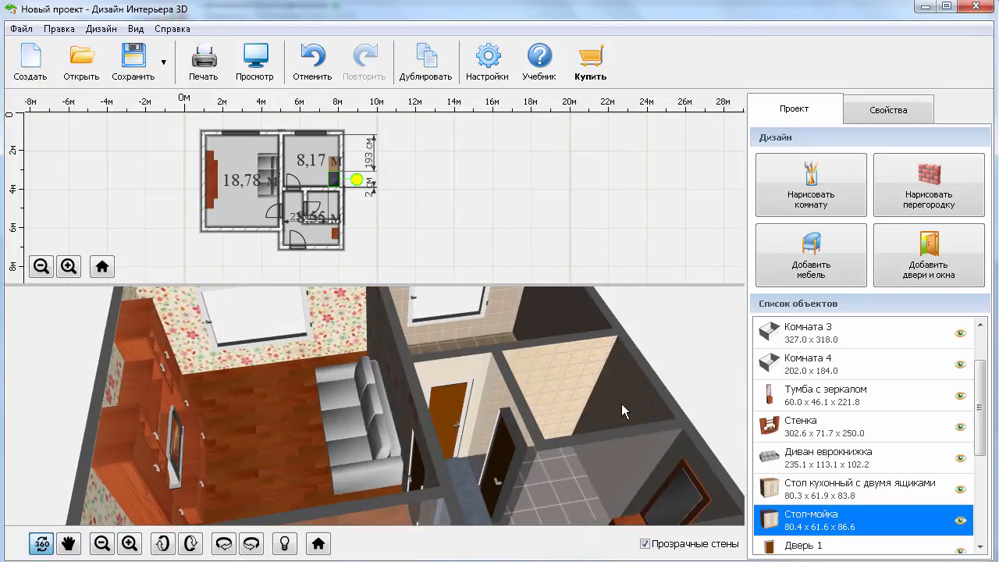